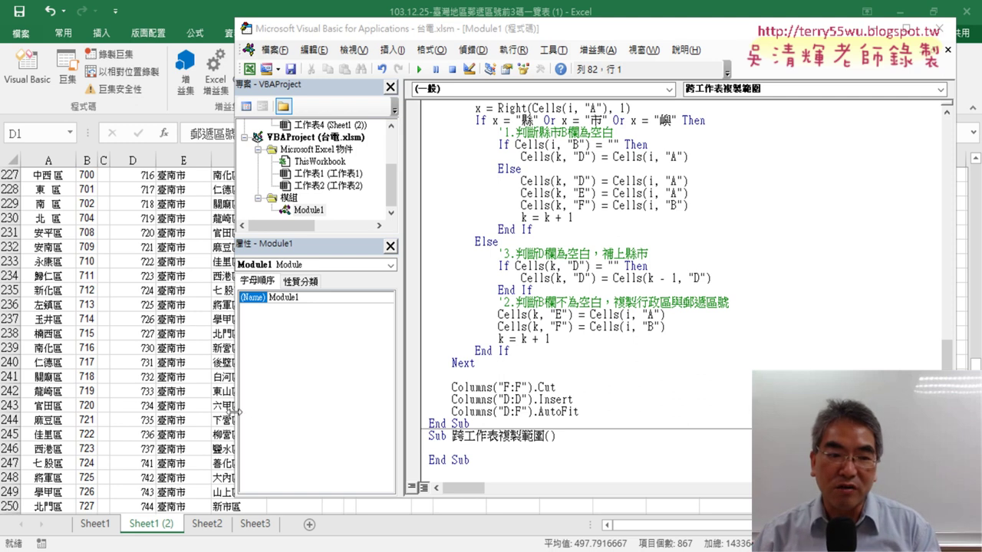
# - Copy the postal-code, county and district block D1:F289, then bring the 台電 workbook forward
pyautogui.click(175, 381)
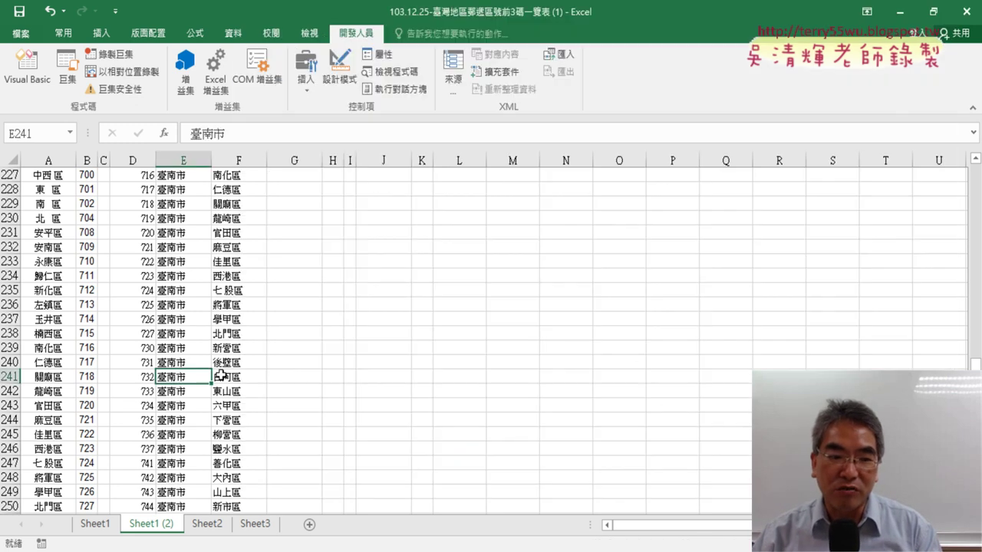
pyautogui.click(153, 359)
pyautogui.hotkey('ctrl', 'Up')
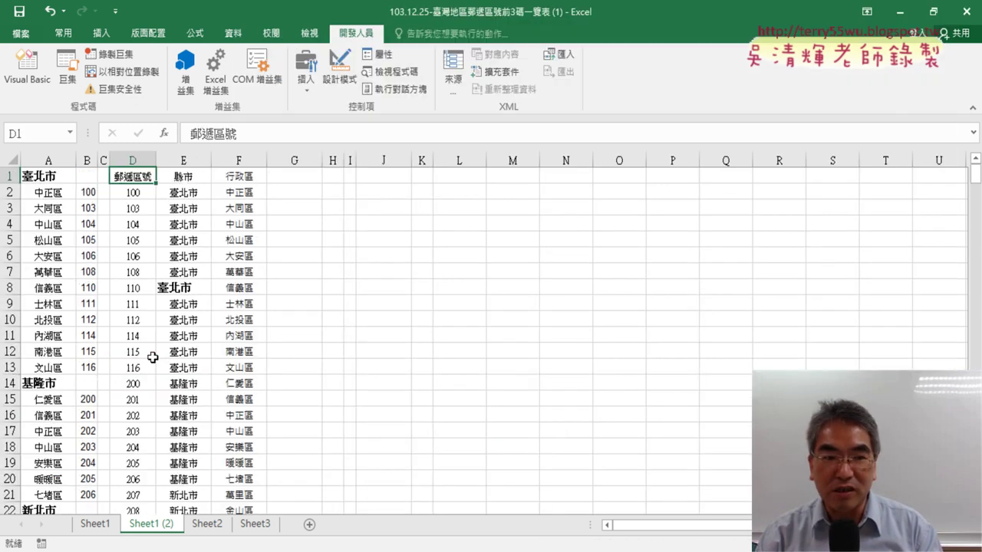
pyautogui.press('Right')
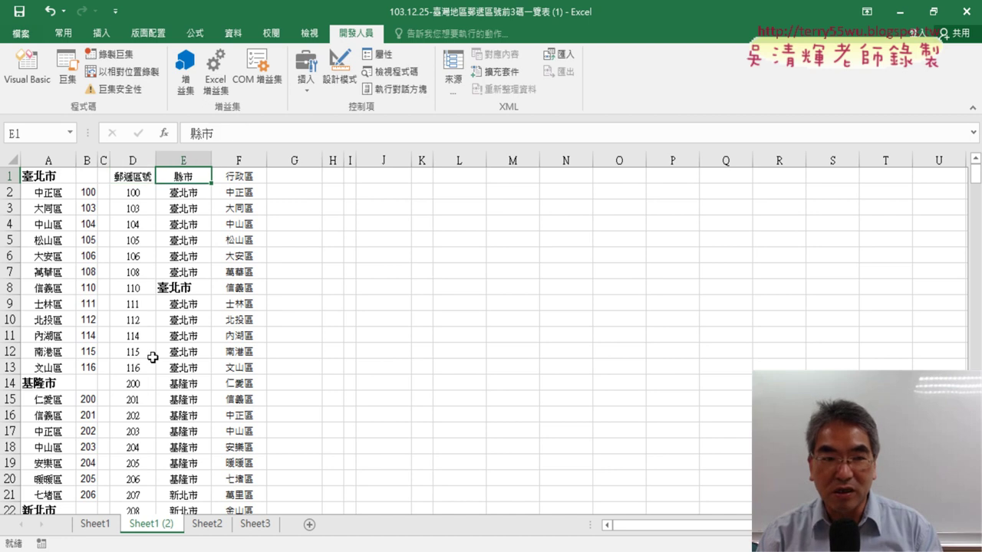
pyautogui.press('Right')
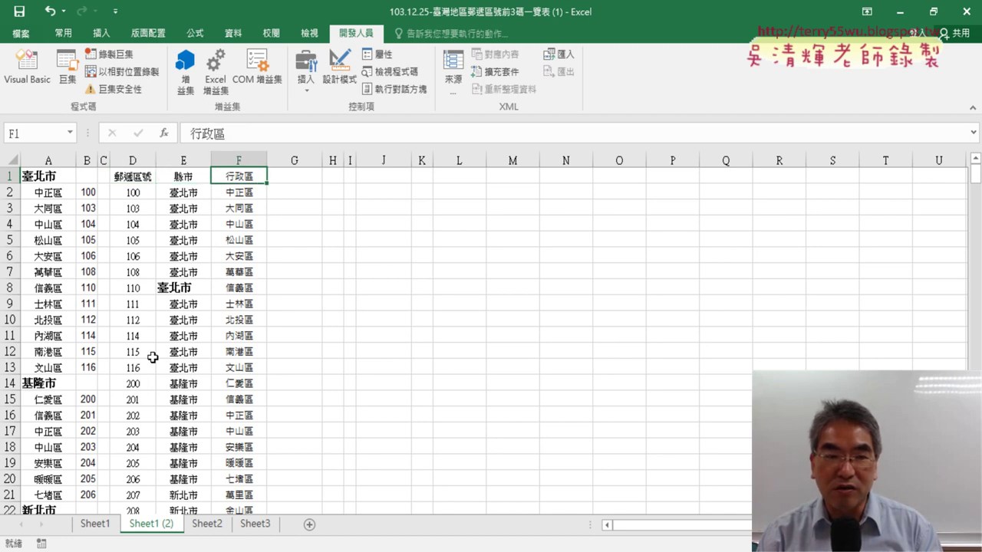
pyautogui.press('Left')
pyautogui.press('Left')
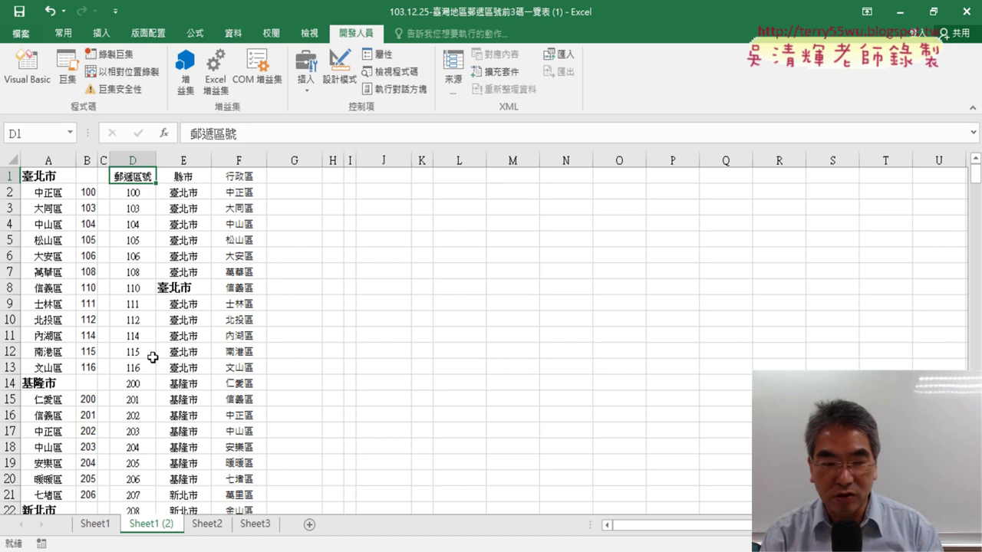
pyautogui.hotkey('ctrl', 'shift', 'Right')
pyautogui.hotkey('ctrl', 'shift', 'Down')
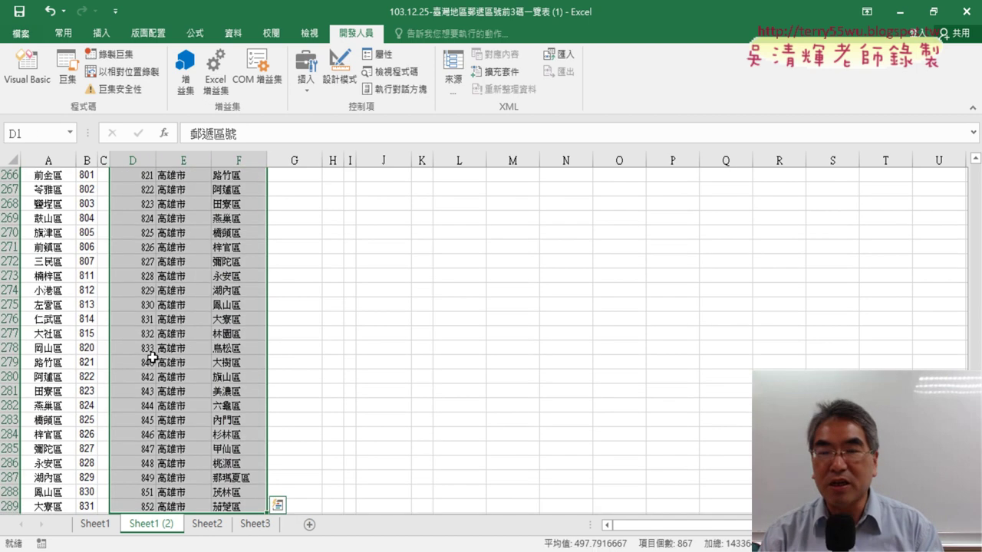
pyautogui.hotkey('ctrl', 'c')
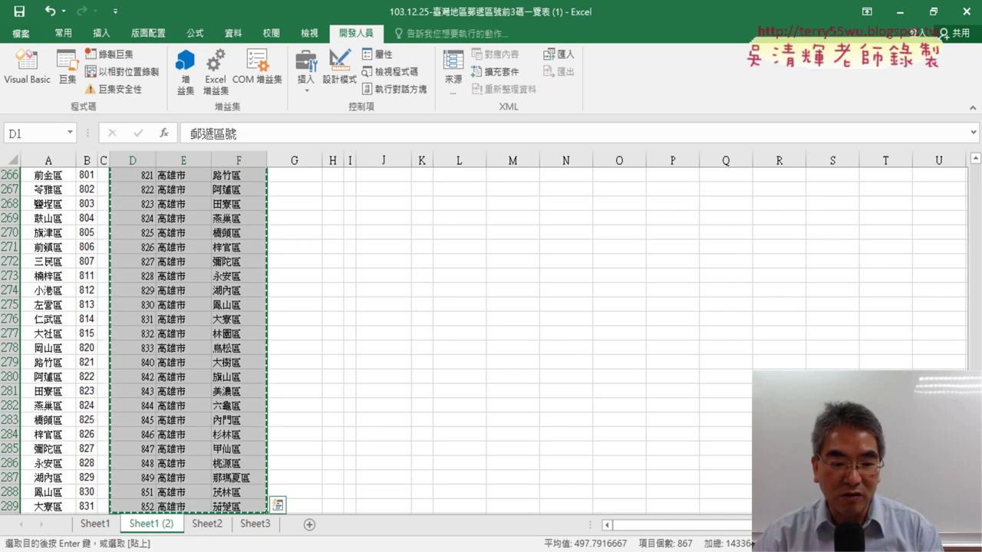
pyautogui.click(231, 551)
pyautogui.click(86, 499)
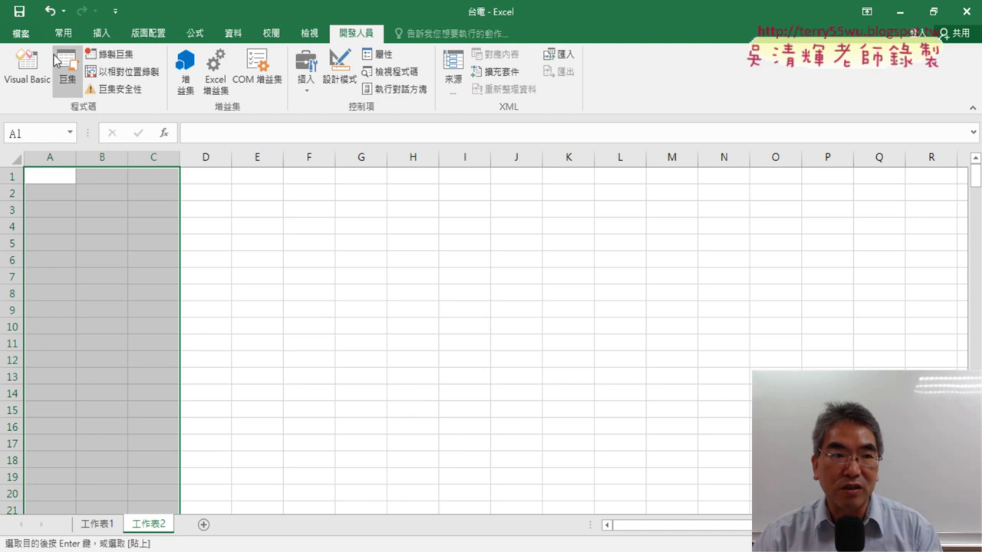
# - Save 台電 as an Excel Macro-Enabled Workbook (台電.xlsm), replacing the existing file
pyautogui.click(21, 34)
pyautogui.click(40, 185)
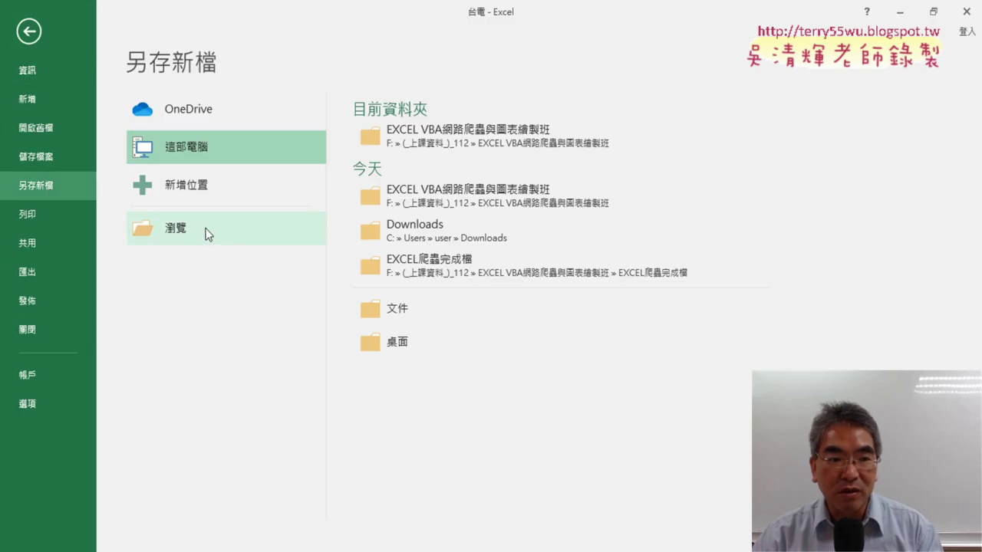
pyautogui.click(255, 236)
pyautogui.click(244, 279)
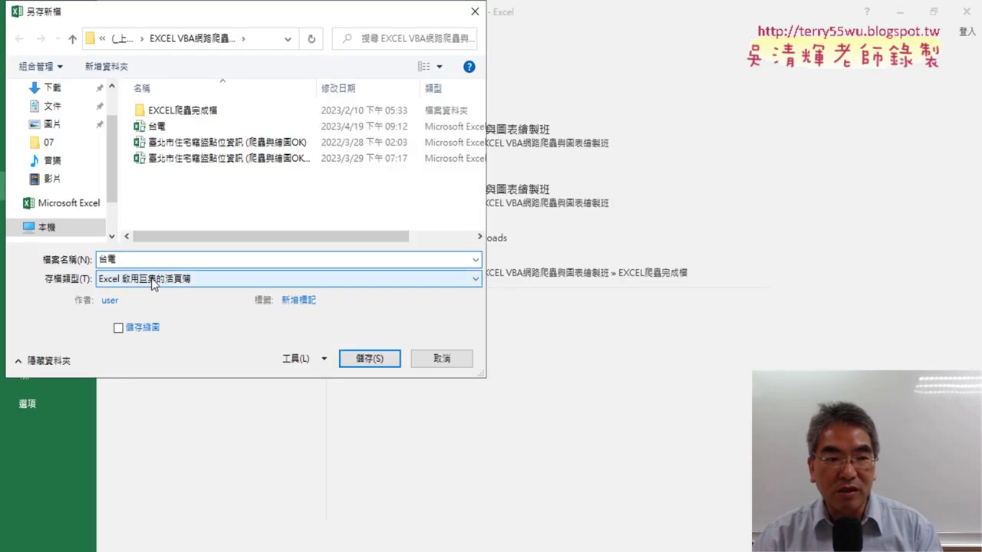
pyautogui.click(144, 305)
pyautogui.click(116, 259)
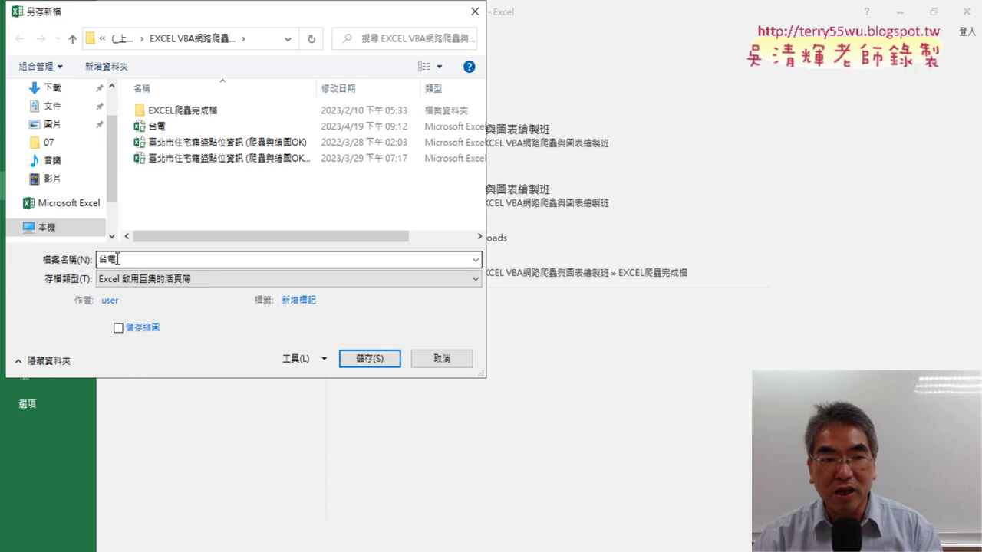
pyautogui.click(170, 280)
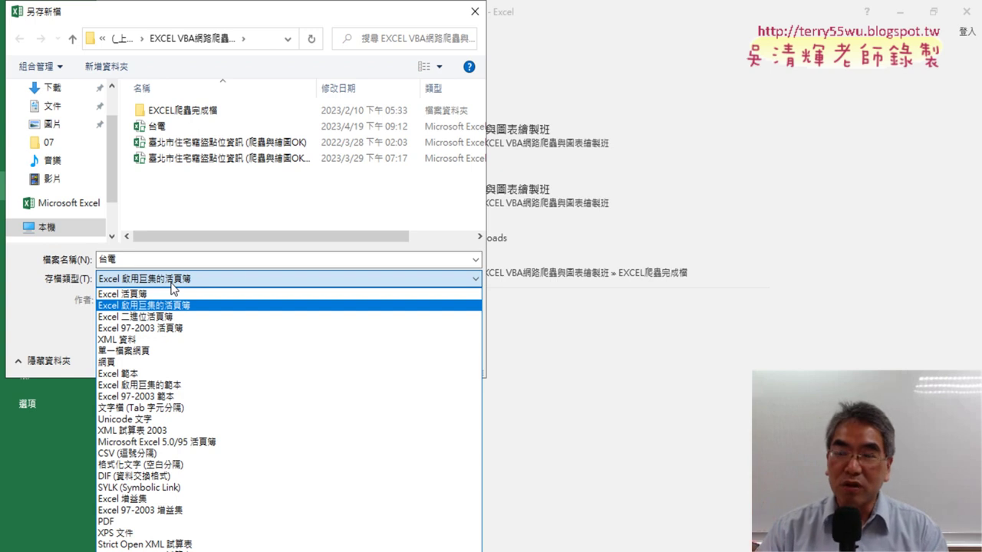
pyautogui.click(50, 287)
pyautogui.click(375, 360)
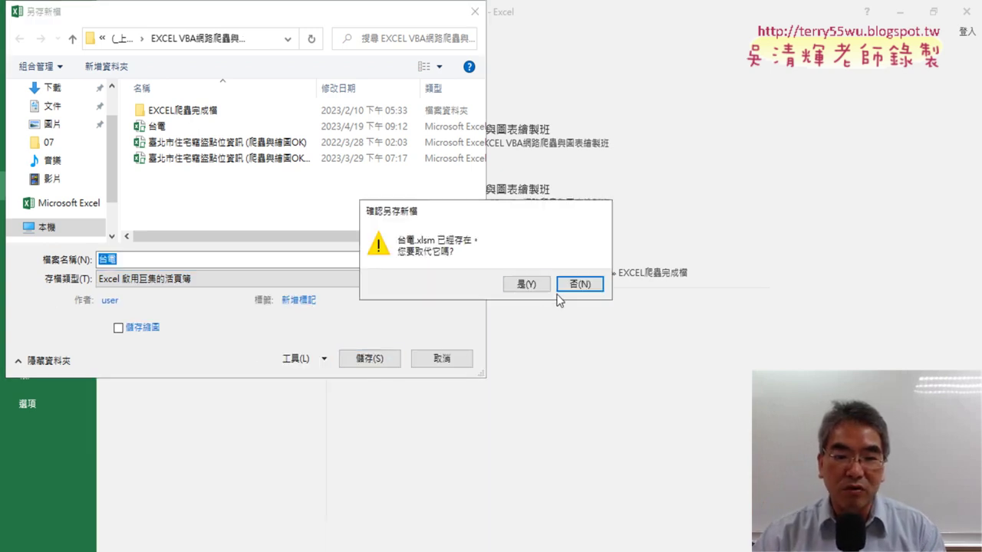
pyautogui.click(527, 284)
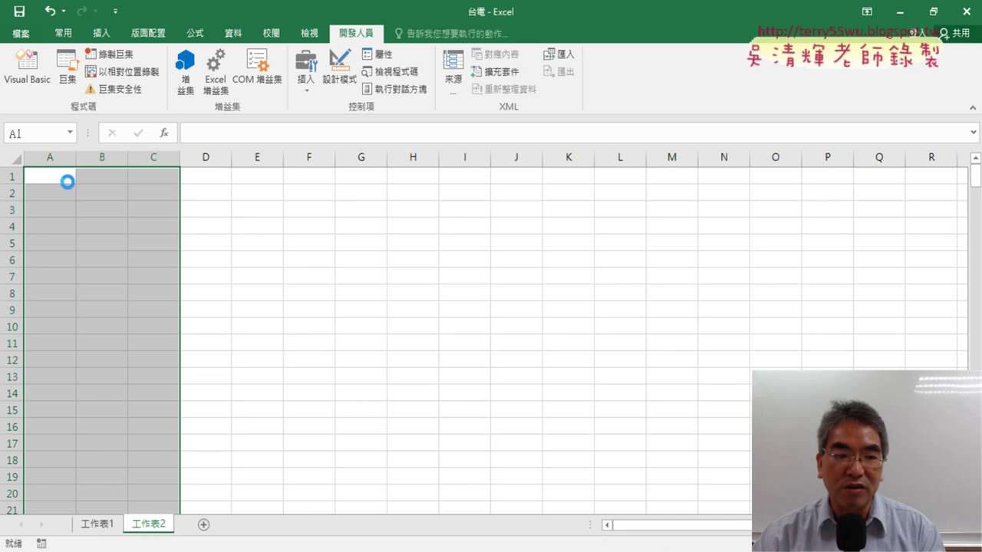
pyautogui.click(62, 179)
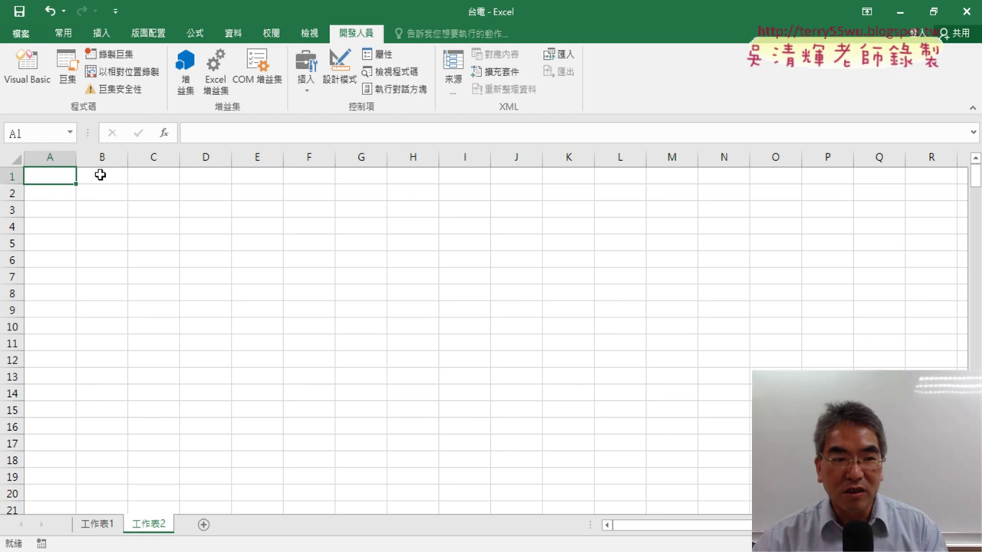
pyautogui.click(94, 437)
pyautogui.click(58, 182)
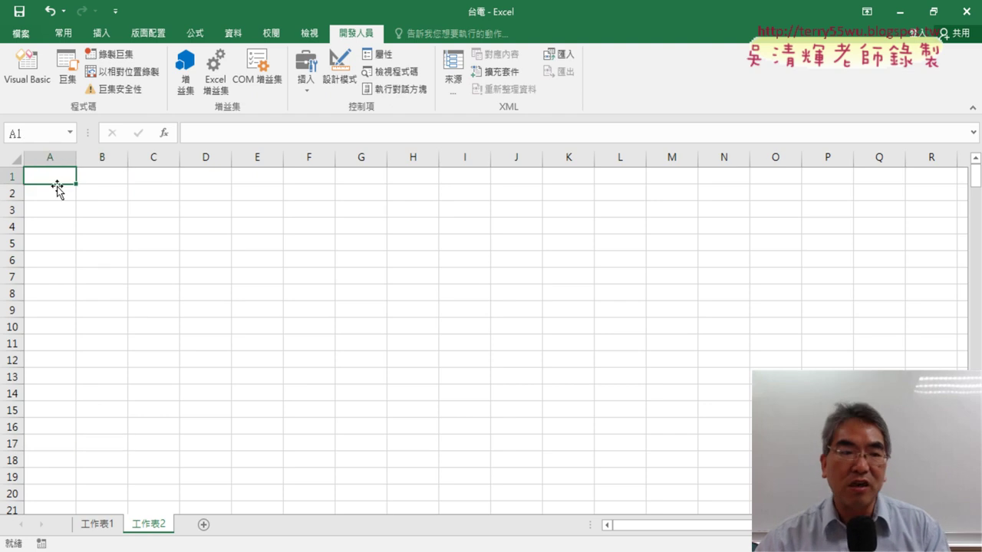
pyautogui.click(107, 530)
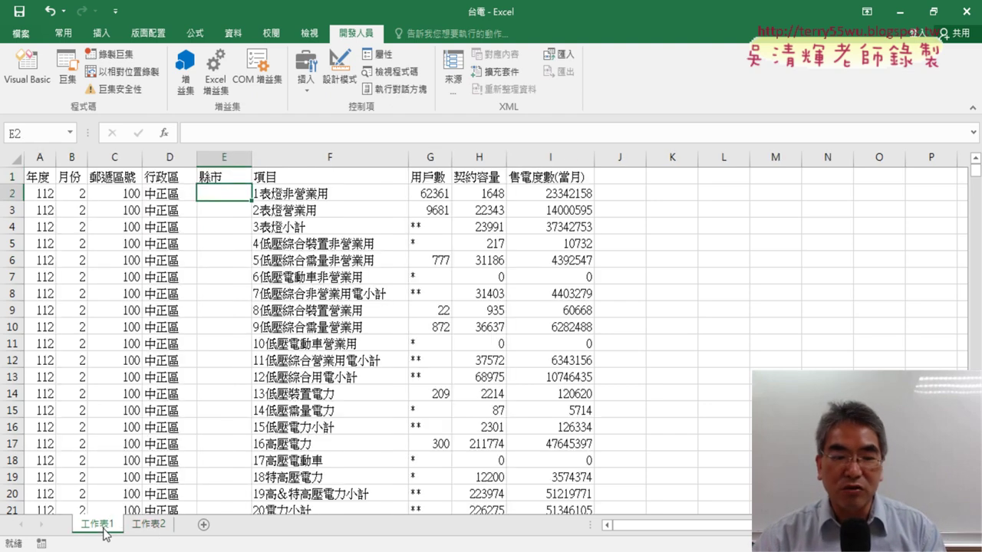
pyautogui.click(151, 529)
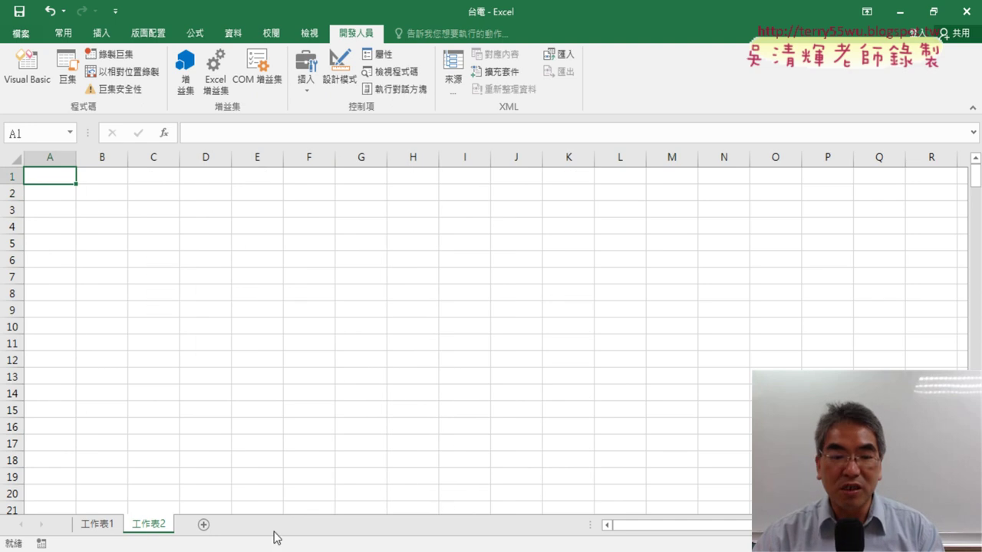
pyautogui.click(253, 551)
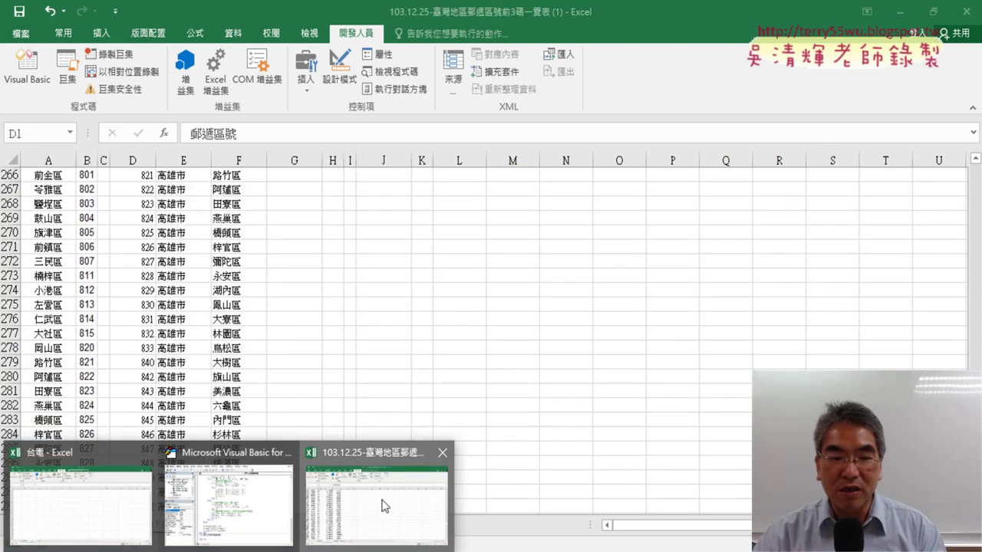
pyautogui.click(375, 512)
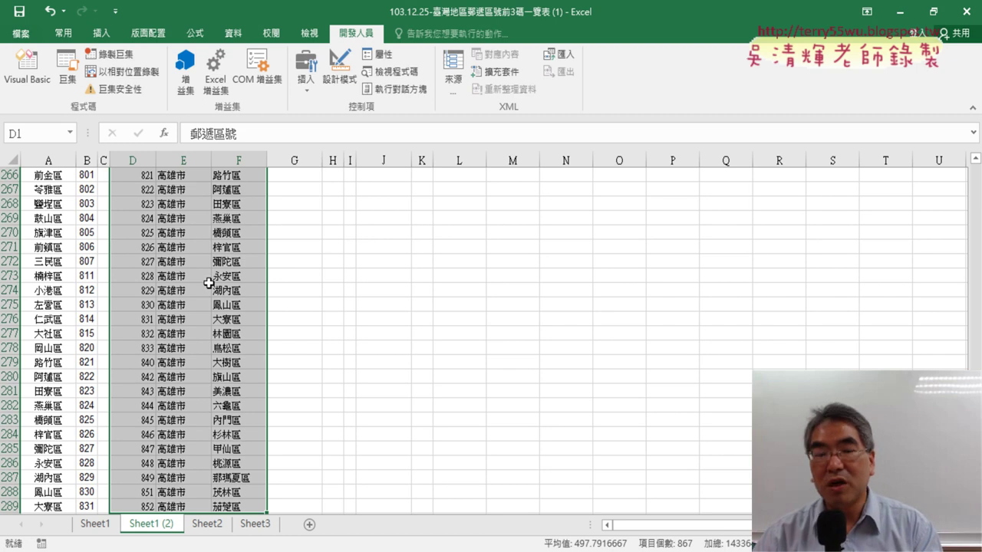
pyautogui.hotkey('ctrl', 'c')
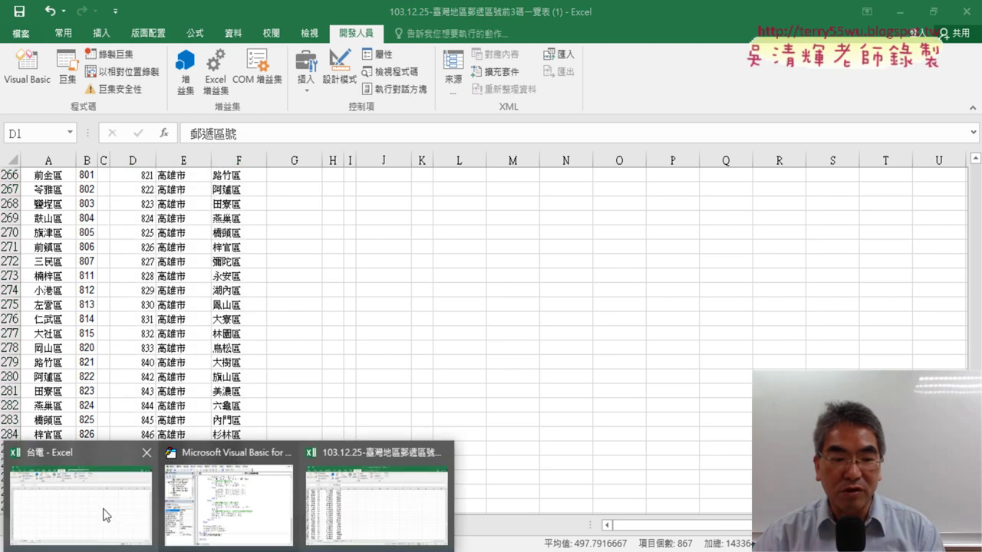
pyautogui.click(107, 516)
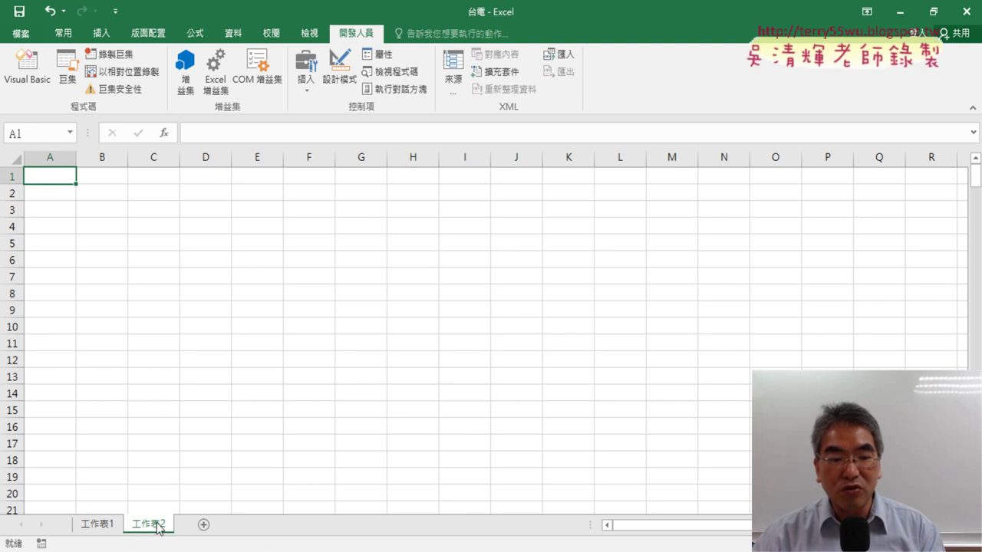
pyautogui.click(98, 525)
pyautogui.click(158, 526)
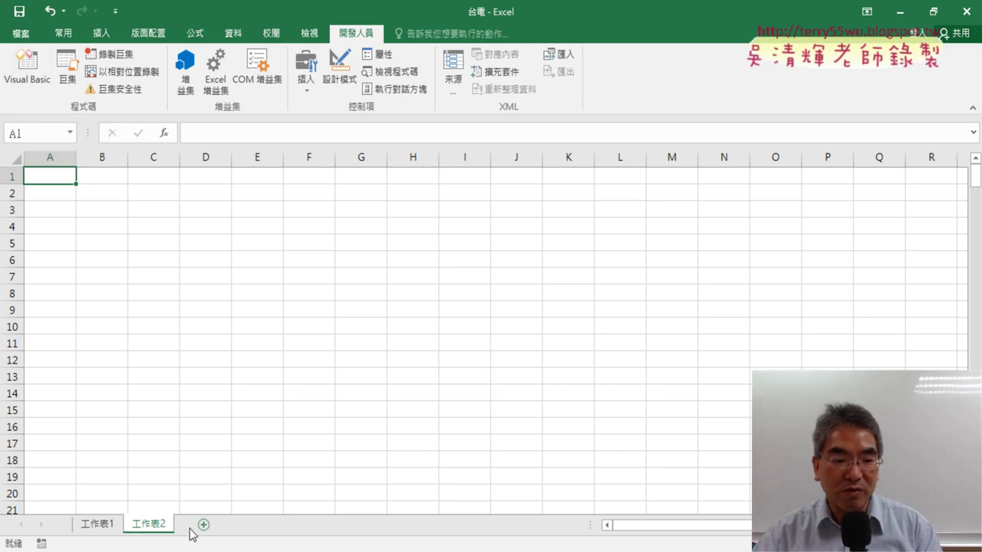
pyautogui.click(106, 528)
pyautogui.click(150, 525)
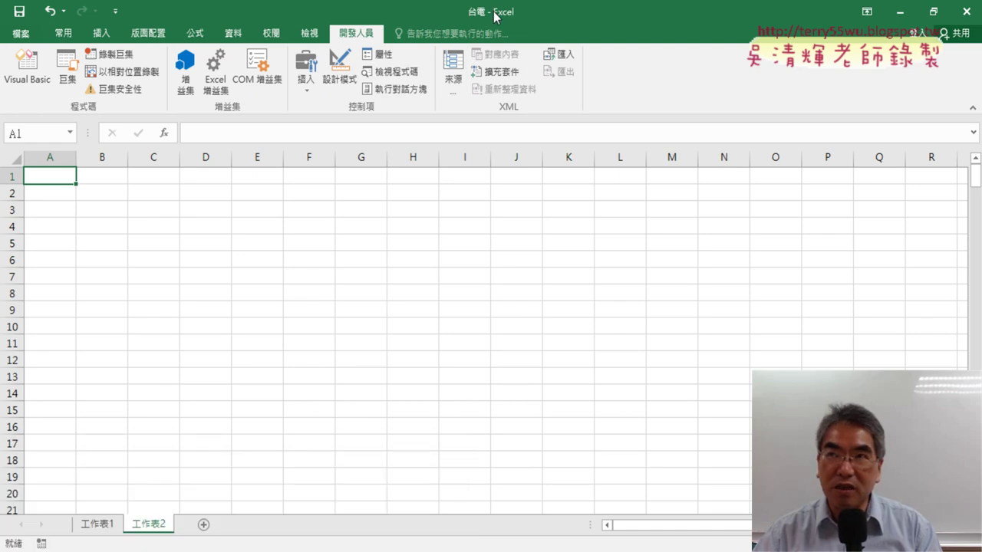
# - Return to the postal-code workbook and scroll back to the top of the list
pyautogui.click(229, 551)
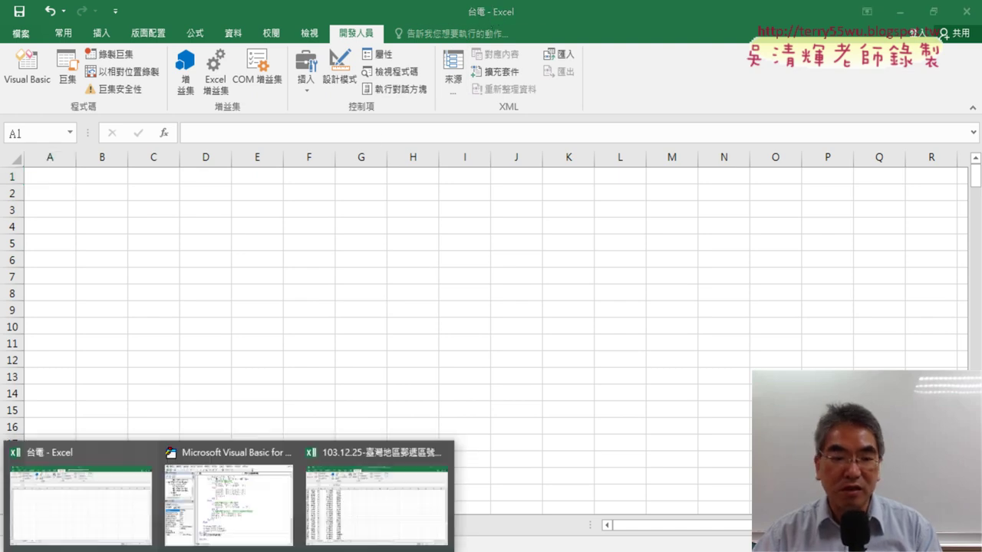
pyautogui.click(355, 520)
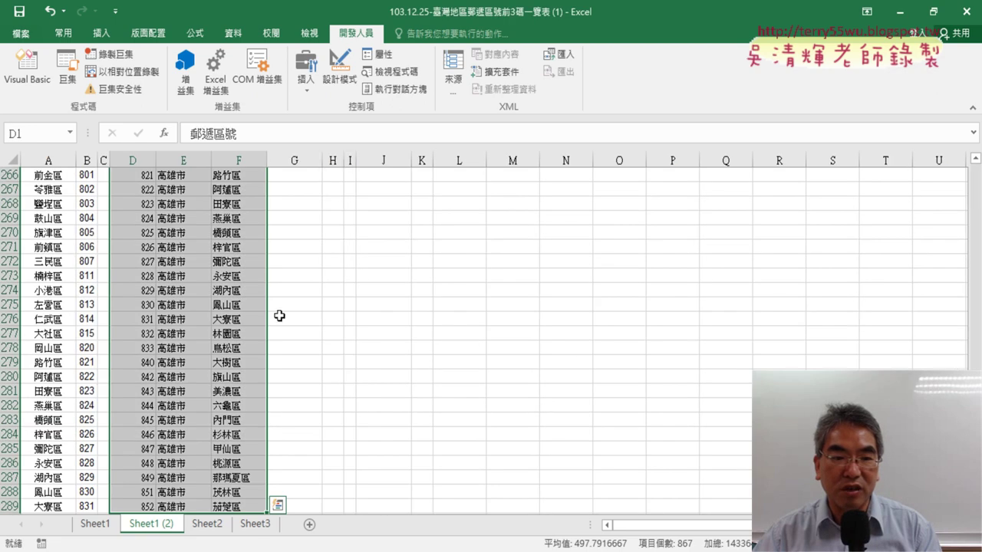
pyautogui.scroll(9, 317, 329)
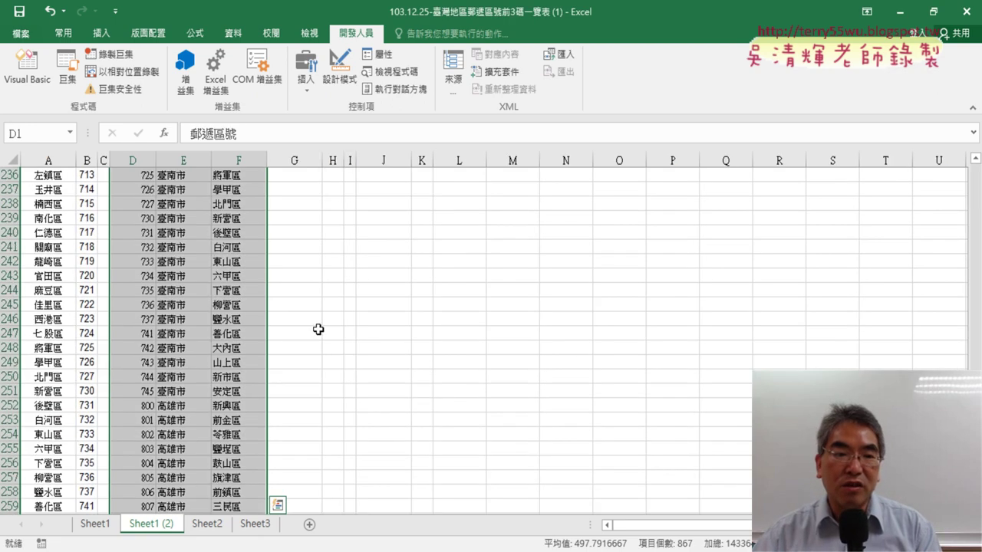
pyautogui.scroll(9, 317, 329)
pyautogui.scroll(10, 319, 329)
pyautogui.scroll(11, 319, 330)
pyautogui.scroll(12, 318, 329)
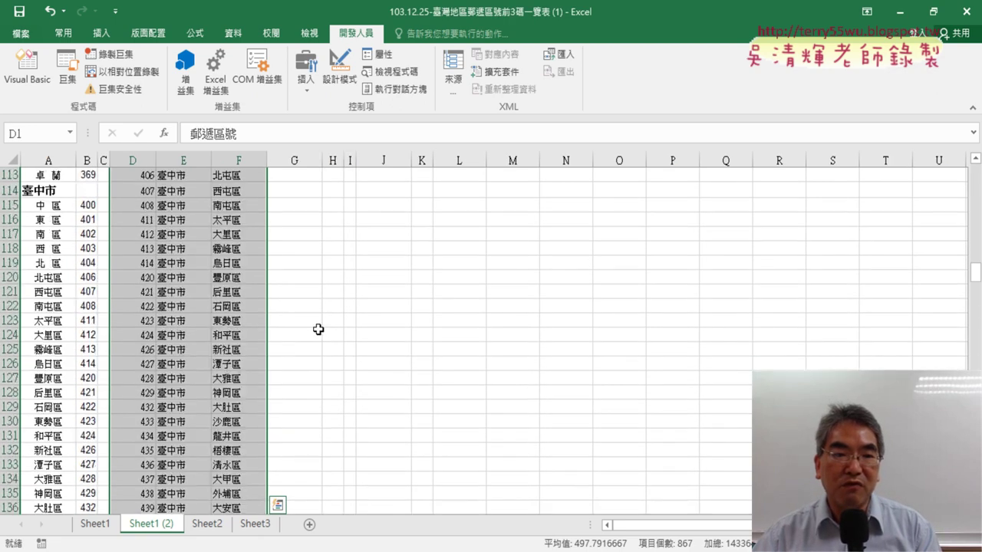
pyautogui.scroll(14, 318, 329)
pyautogui.scroll(8, 318, 329)
pyautogui.scroll(1, 319, 329)
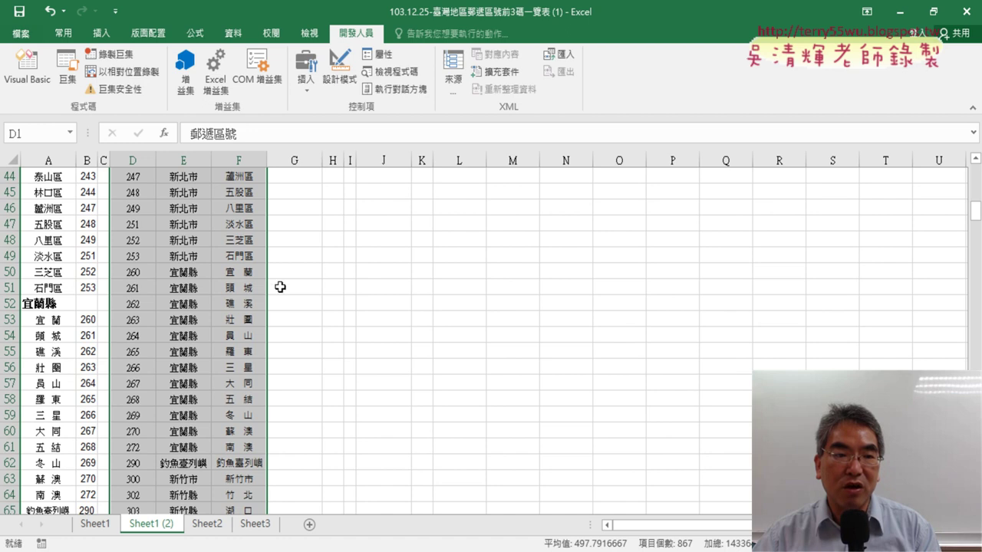
# - Jump from the D1 header to the last filled cell in column F, row 370
pyautogui.click(133, 180)
pyautogui.scroll(15, 133, 180)
pyautogui.click(134, 179)
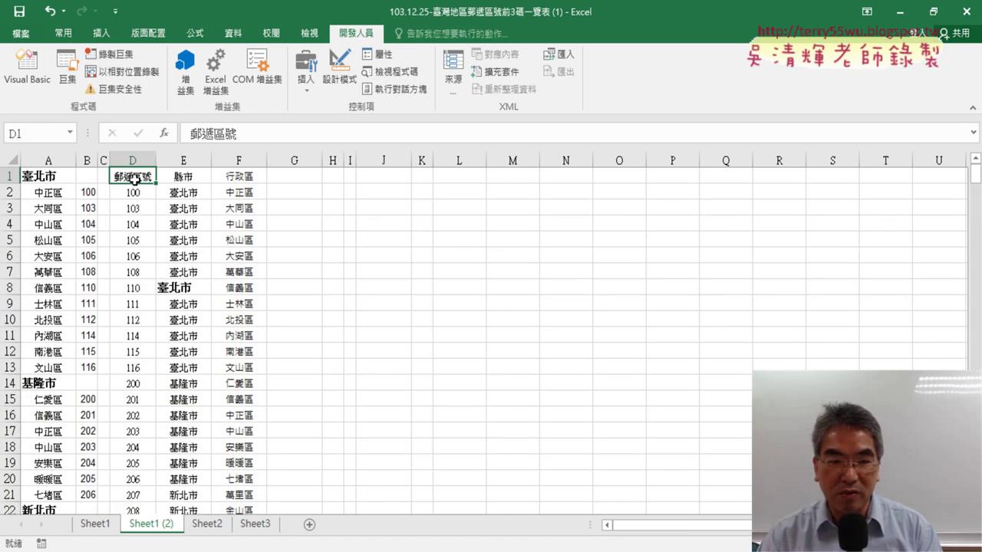
pyautogui.press('Right')
pyautogui.press('Right')
pyautogui.hotkey('ctrl', 'Down')
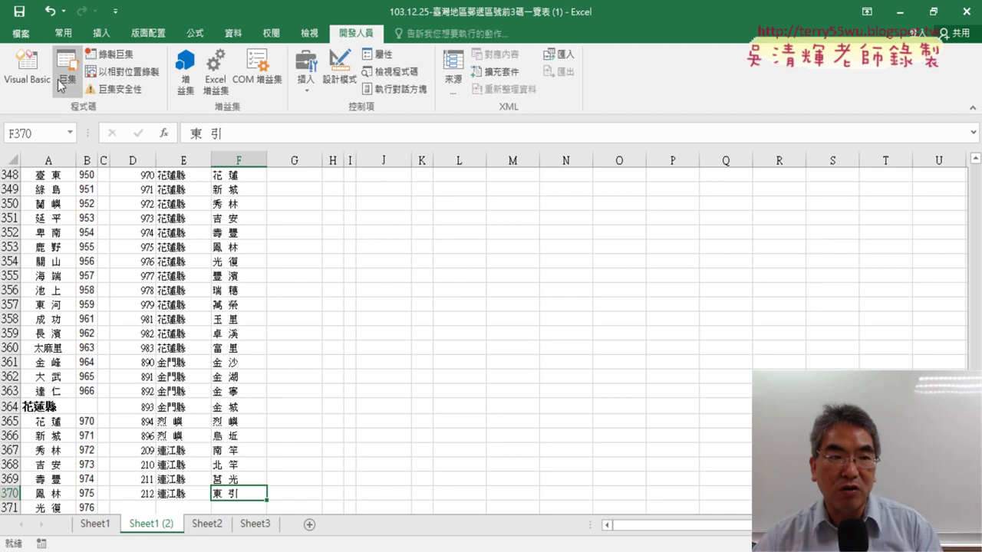
# - In the VBA editor, replace the old stub with an empty Sub 跨工作表複製範圍() and an indented body line
pyautogui.click(27, 67)
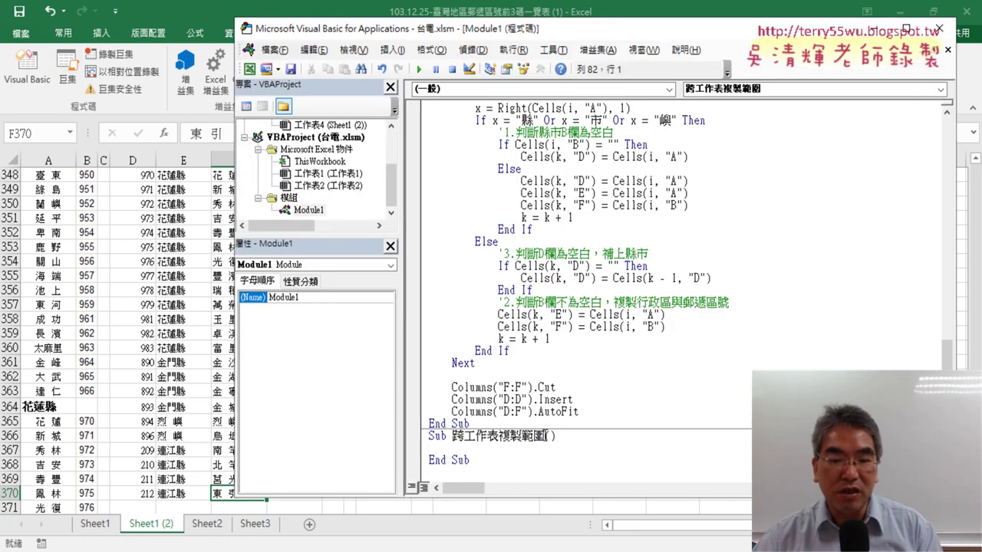
pyautogui.moveTo(544, 436); pyautogui.dragTo(569, 468)
pyautogui.press('Delete')
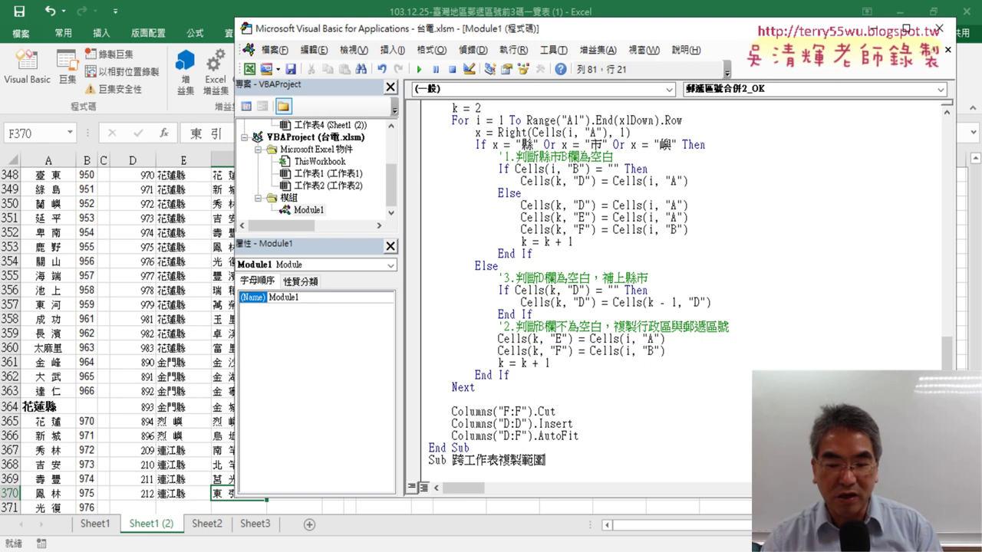
pyautogui.press('Return')
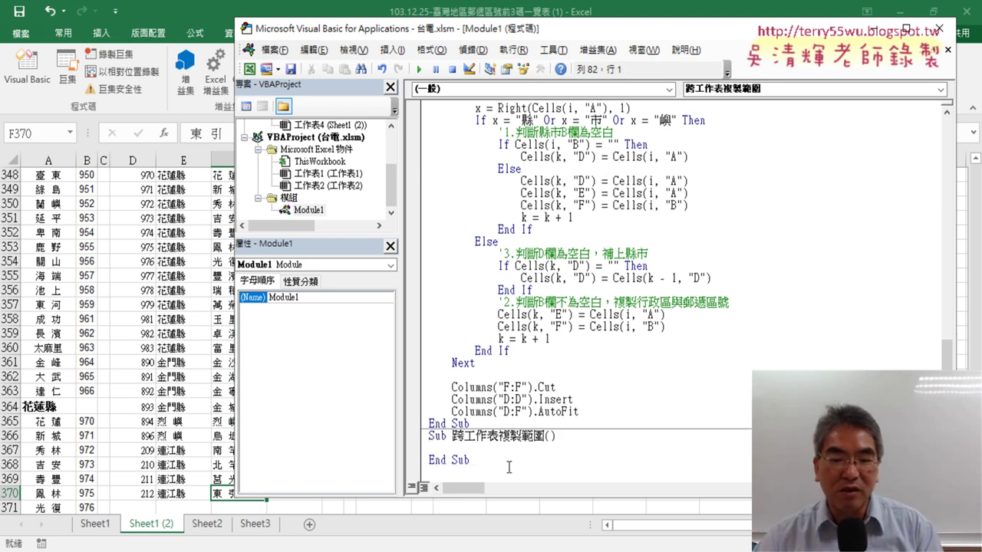
pyautogui.press('Return')
pyautogui.press('Return')
pyautogui.press('Return')
pyautogui.press('Return')
pyautogui.press('Return')
pyautogui.press('Return')
pyautogui.press('Return')
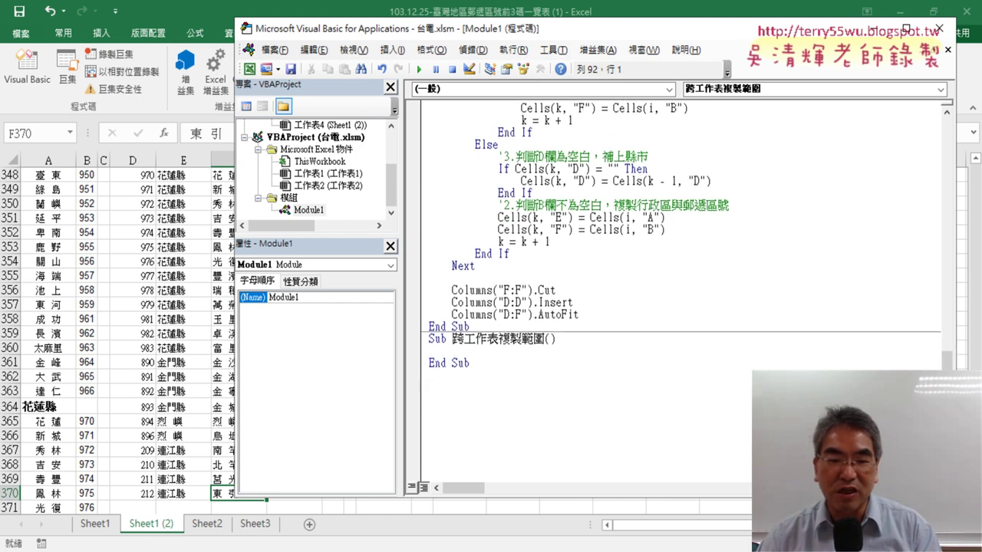
pyautogui.moveTo(454, 340); pyautogui.dragTo(546, 340)
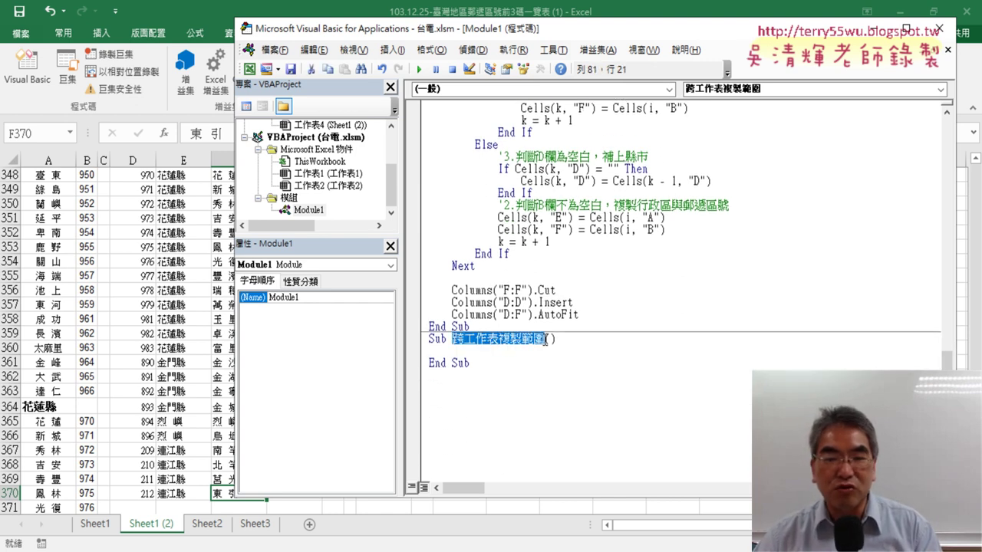
pyautogui.click(525, 353)
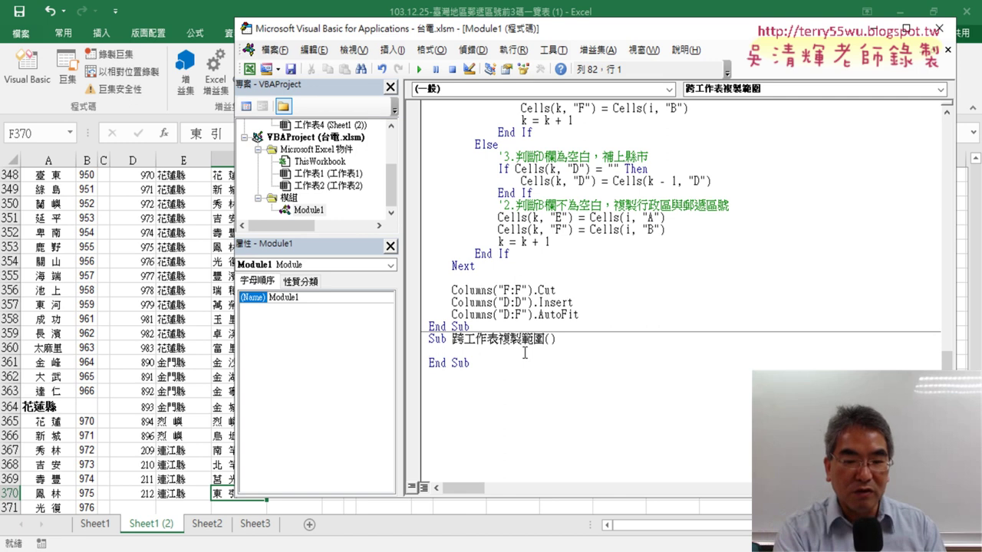
pyautogui.press('Tab')
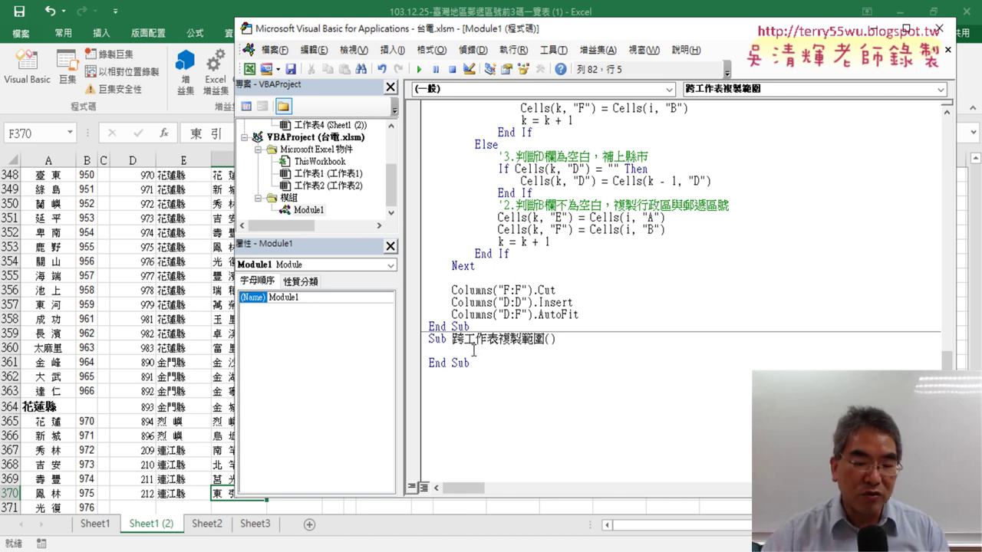
# - Type range("D1:F370").copy workbooks(" as the start of the copy statement
pyautogui.write('r')
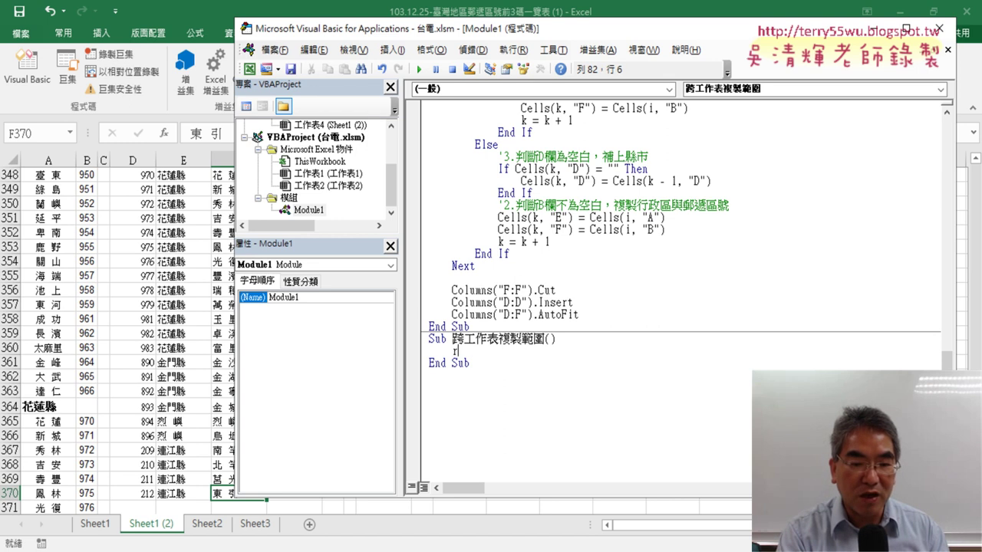
pyautogui.write('ang')
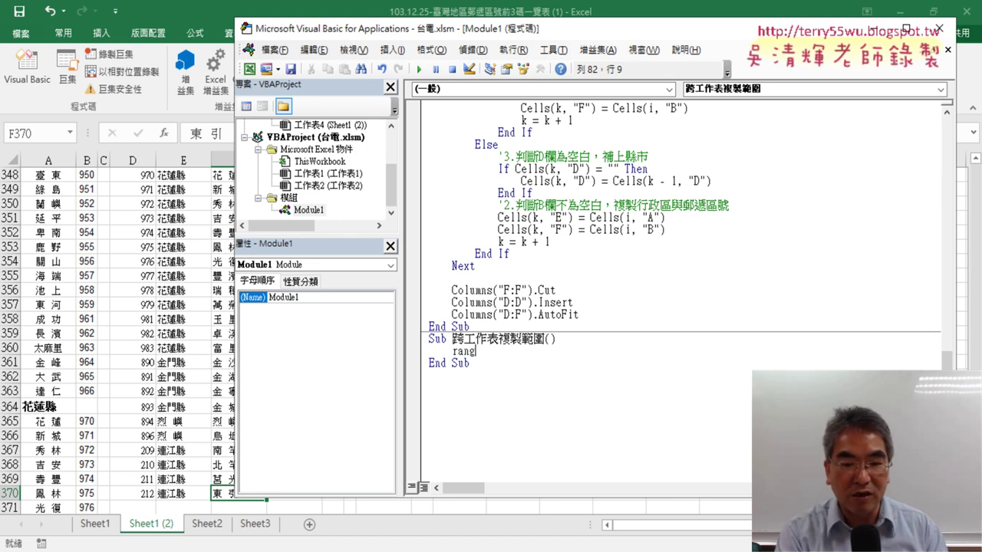
pyautogui.write('e(')
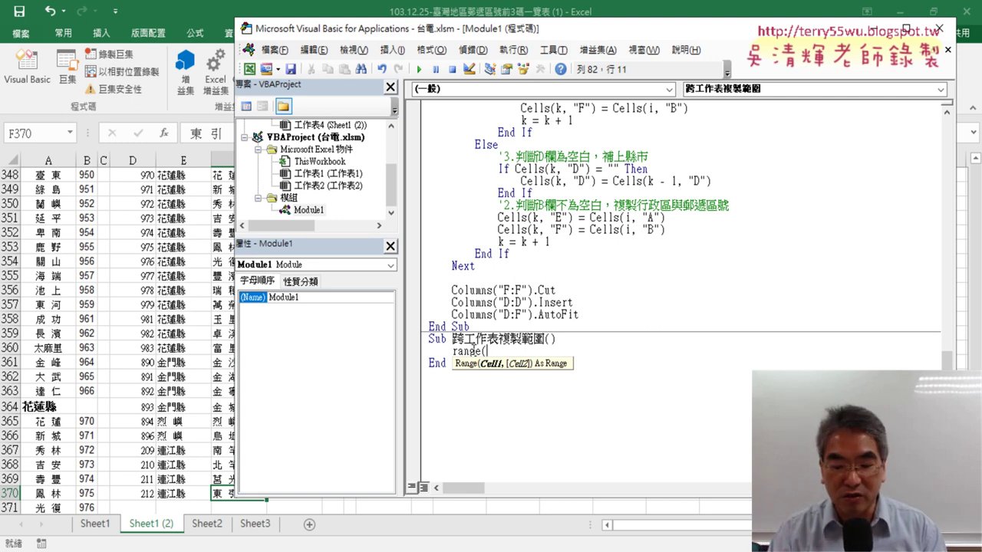
pyautogui.write('"D')
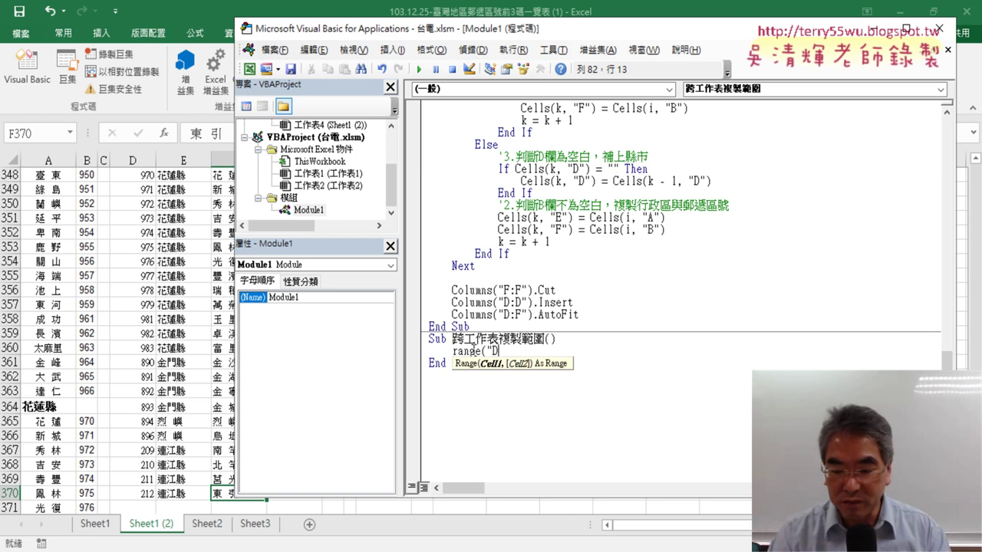
pyautogui.write('1:')
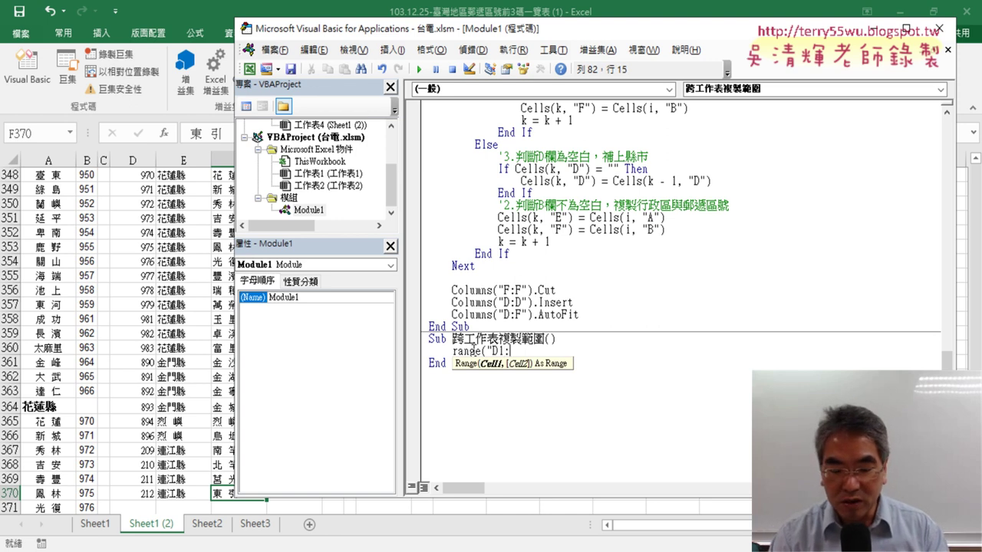
pyautogui.write('F')
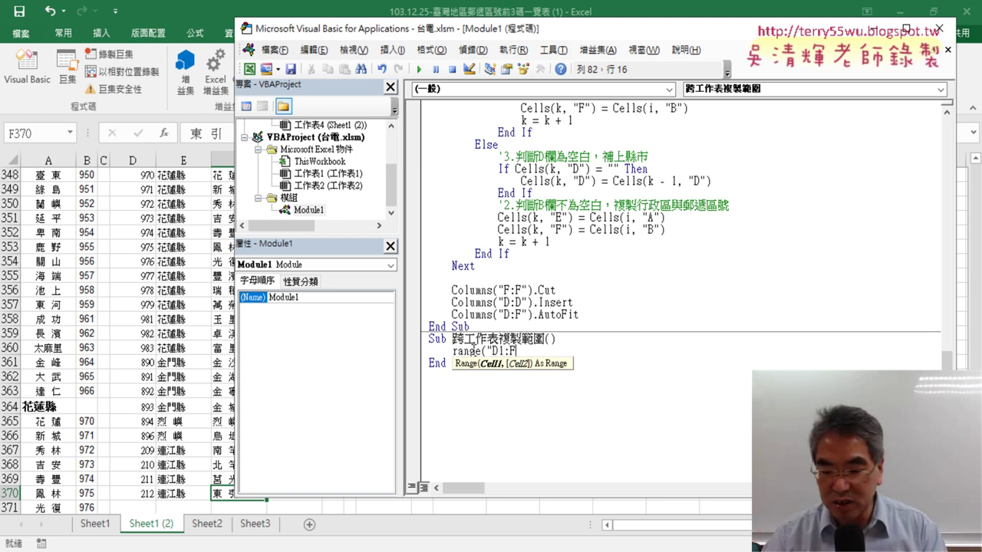
pyautogui.write('370"')
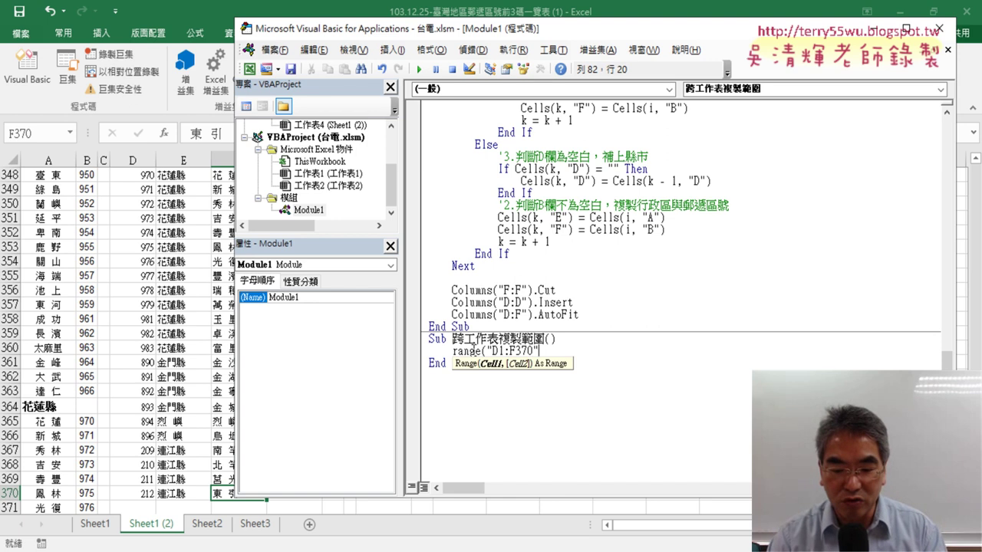
pyautogui.write(').')
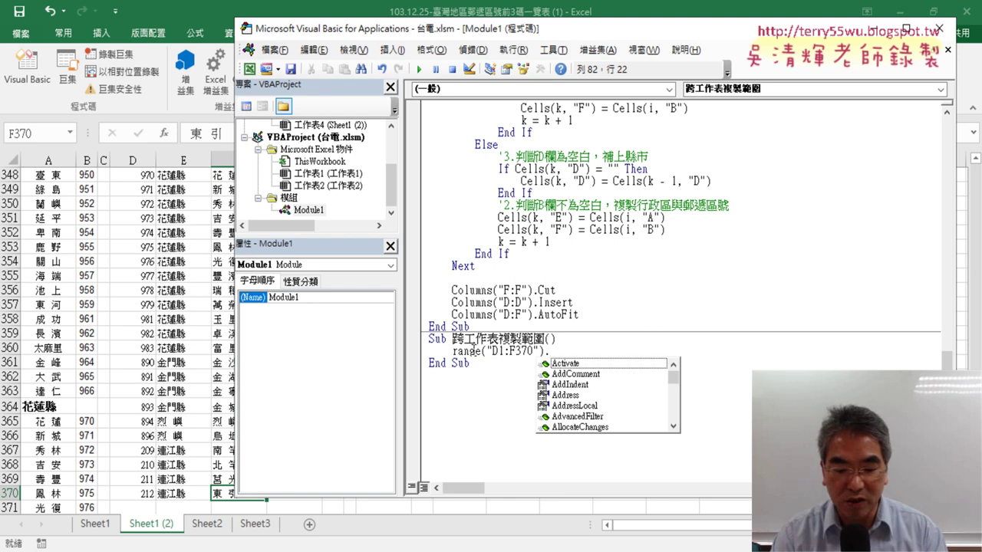
pyautogui.write('copy')
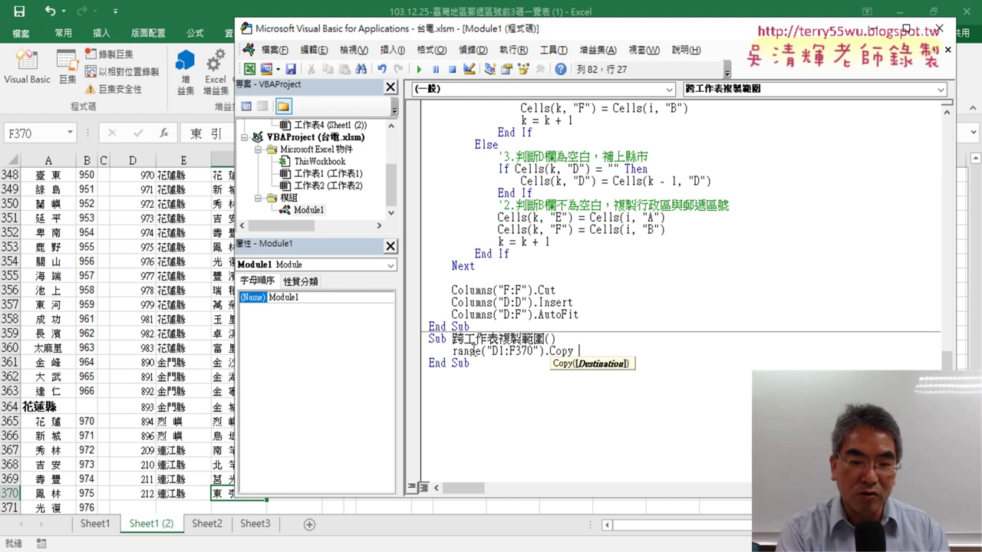
pyautogui.write('w')
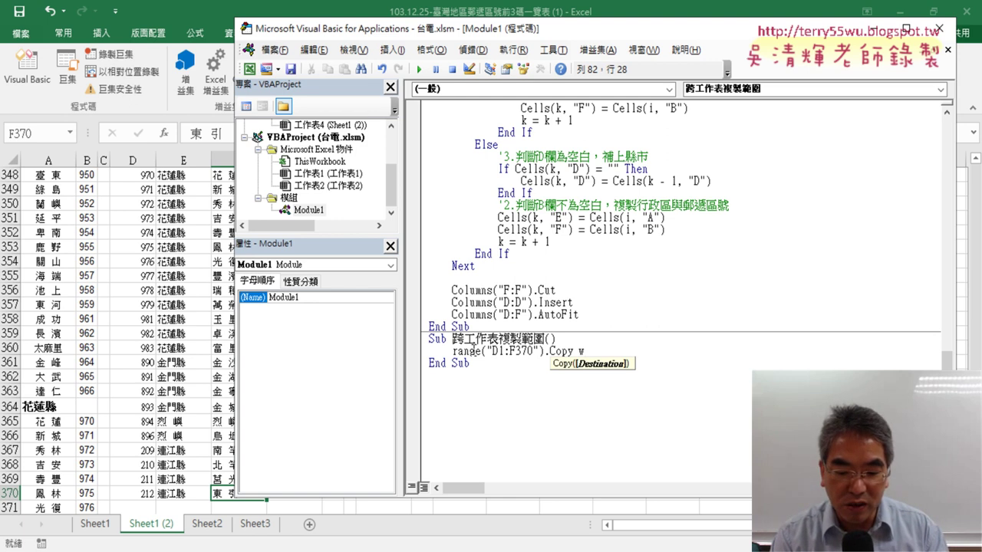
pyautogui.write('or')
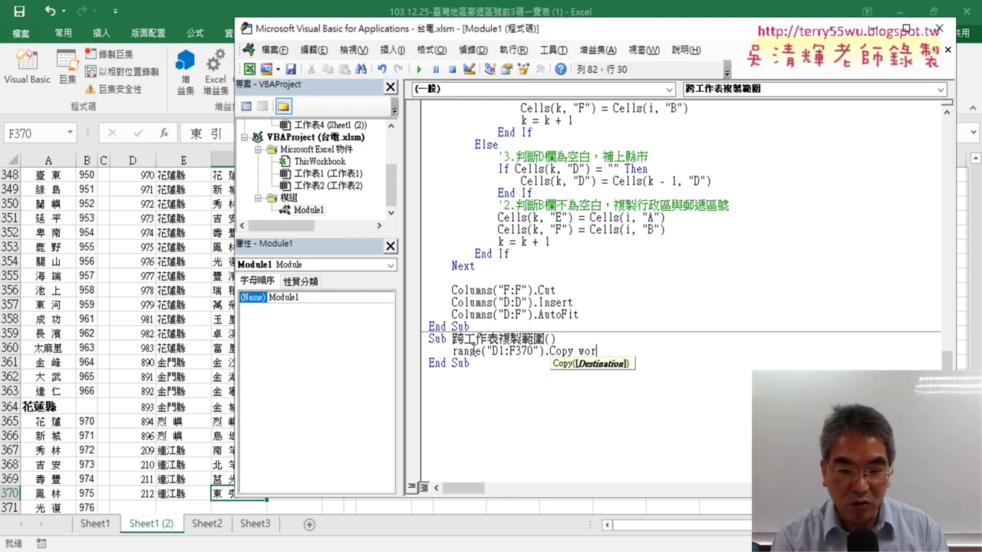
pyautogui.write('kbo')
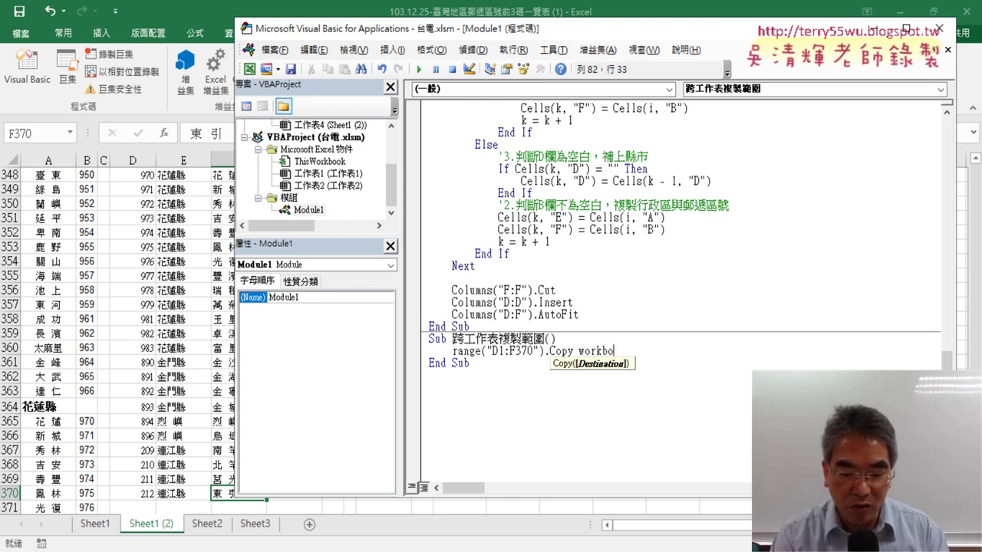
pyautogui.write('ok')
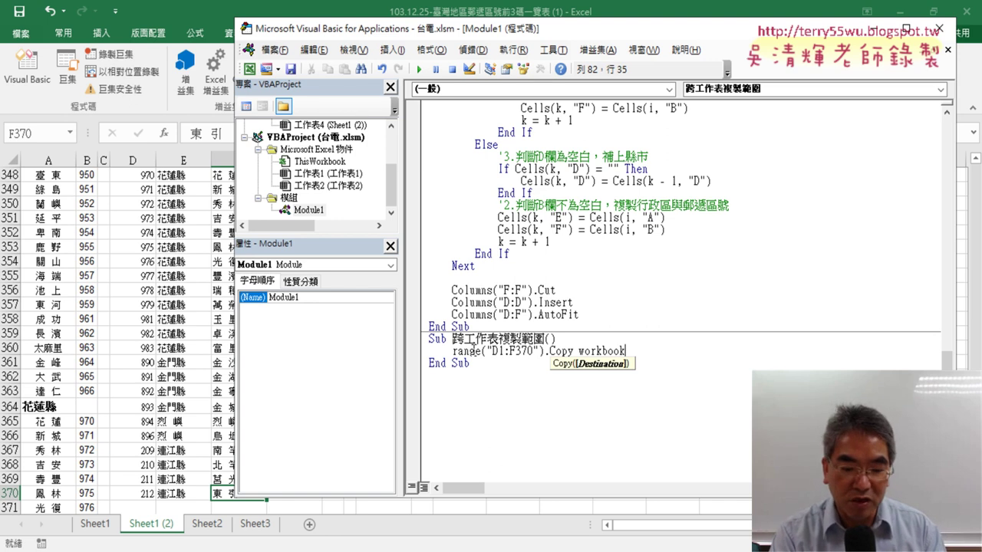
pyautogui.write('s')
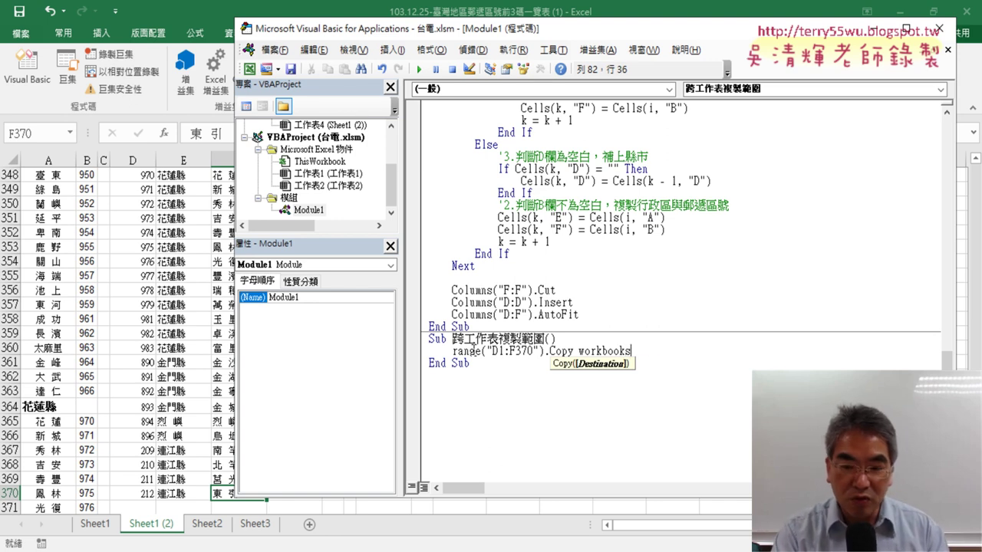
pyautogui.write('("')
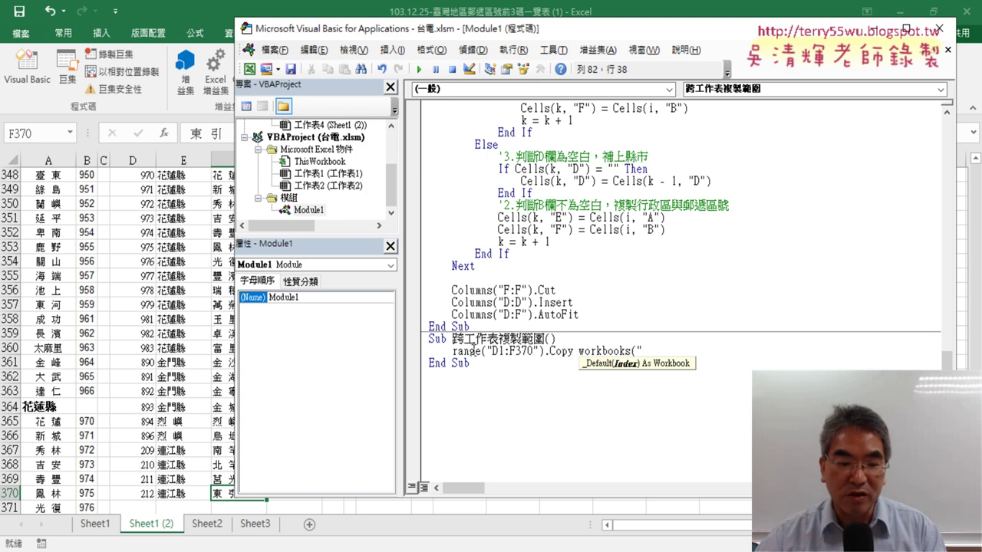
pyautogui.click(230, 551)
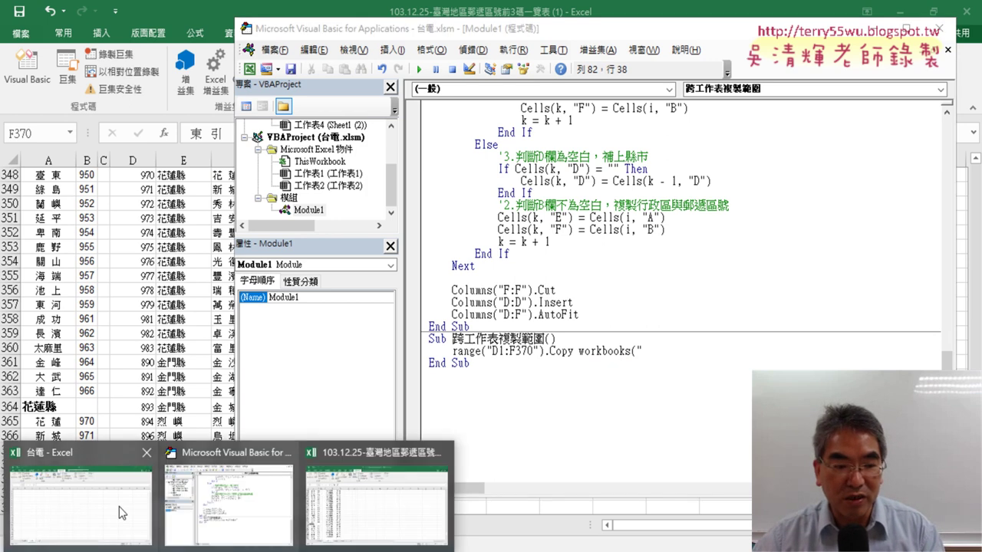
pyautogui.moveTo(80, 495)
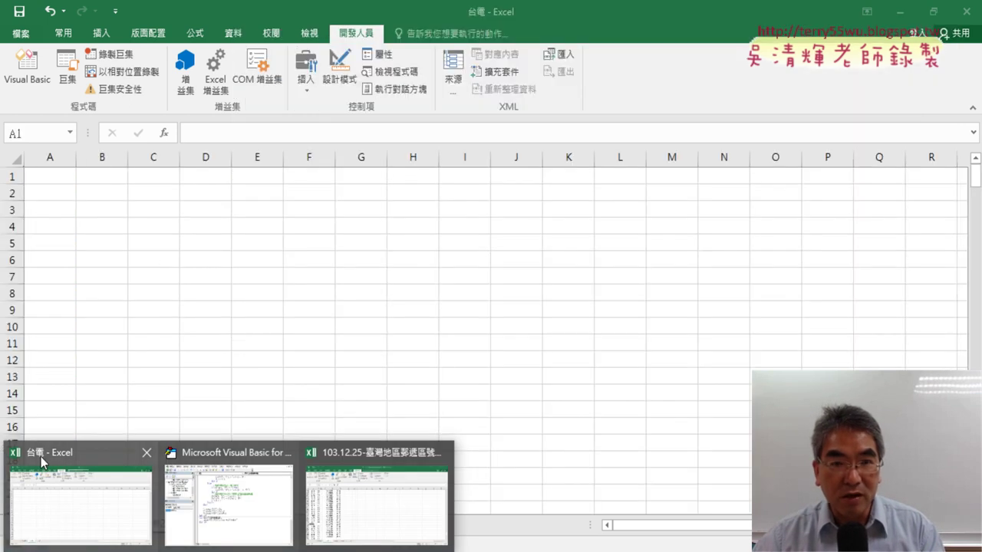
pyautogui.click(41, 457)
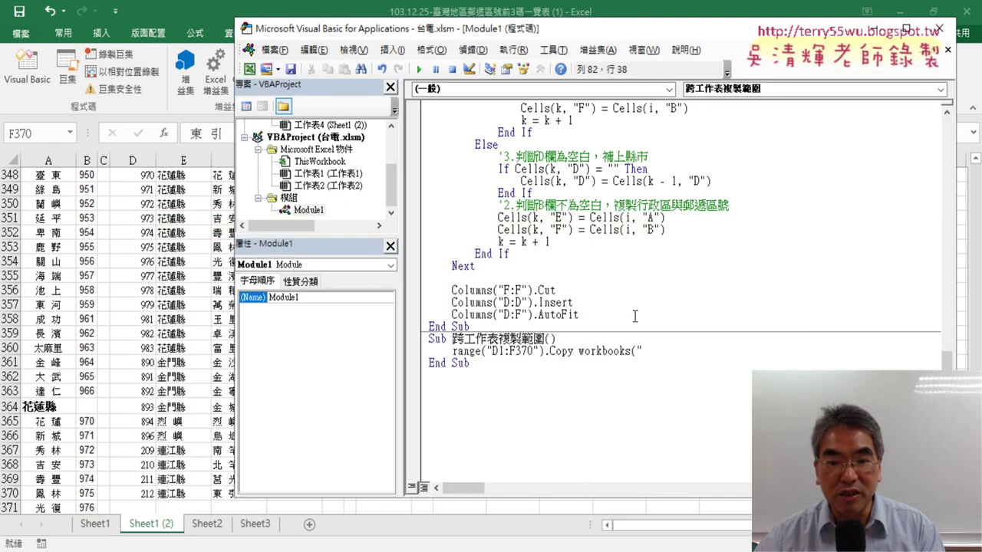
# - Complete the line as Range("D1:F370").Copy Workbooks("台電.xlsm").Sheets(2).Range("A1")
pyautogui.moveTo(579, 352); pyautogui.dragTo(633, 350)
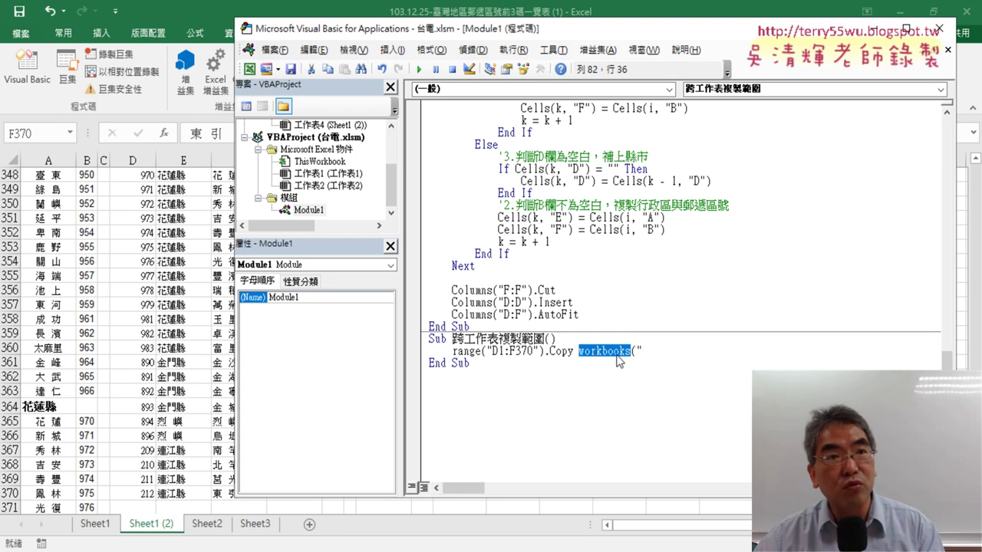
pyautogui.click(667, 353)
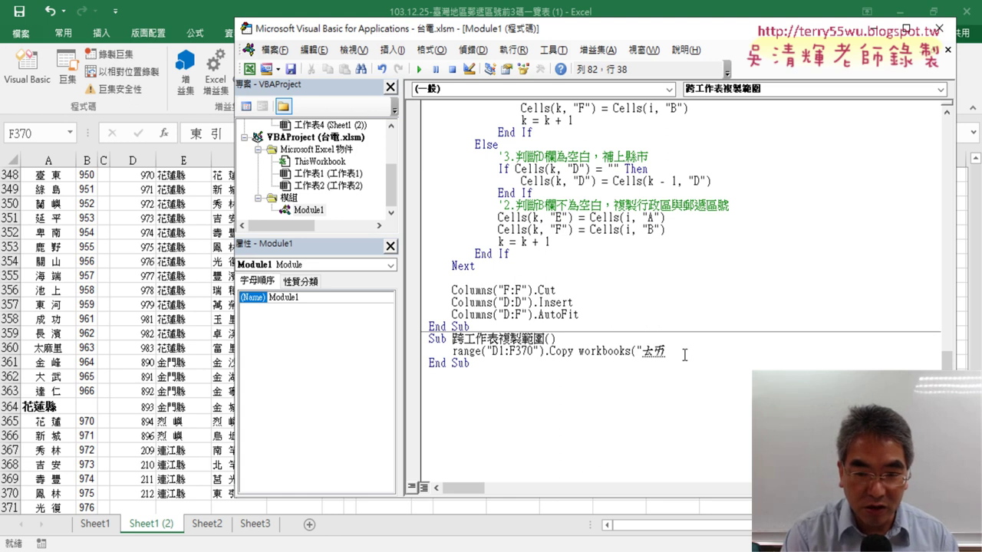
pyautogui.write('台')
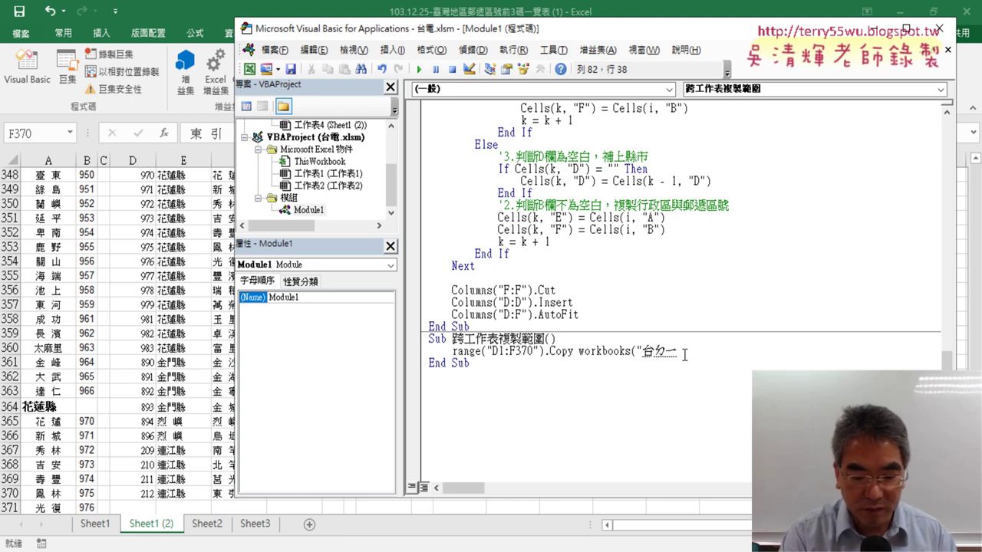
pyautogui.write('電')
pyautogui.press('Return')
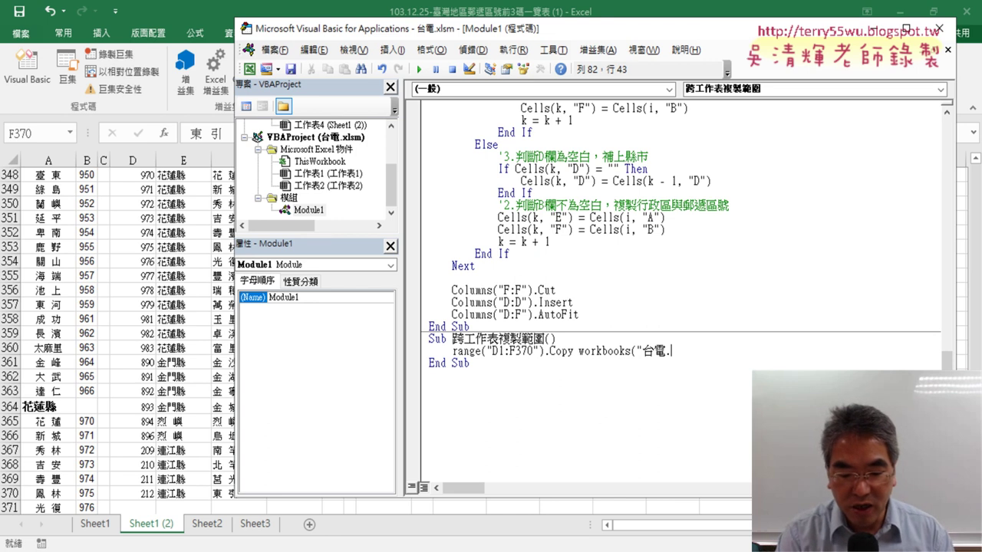
pyautogui.write('xlsm')
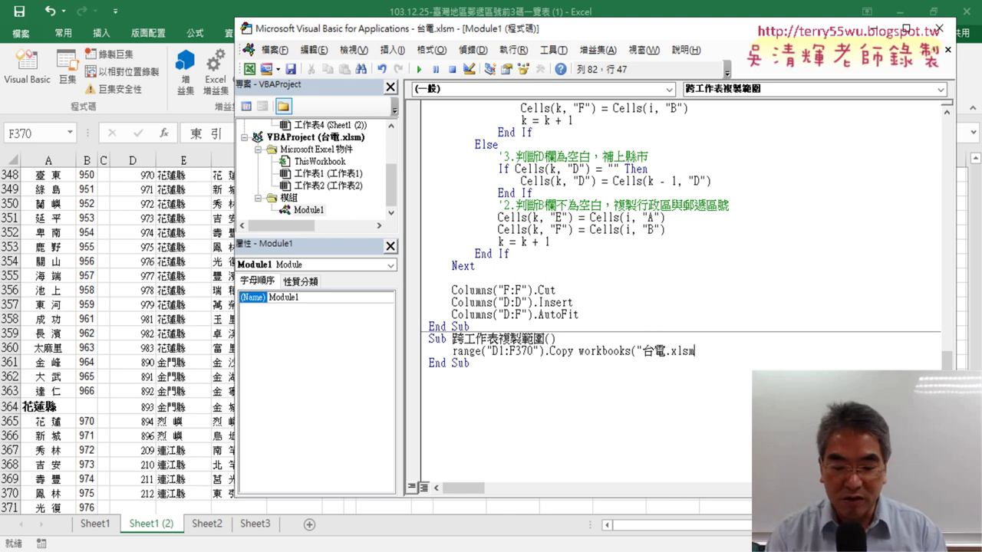
pyautogui.write('")')
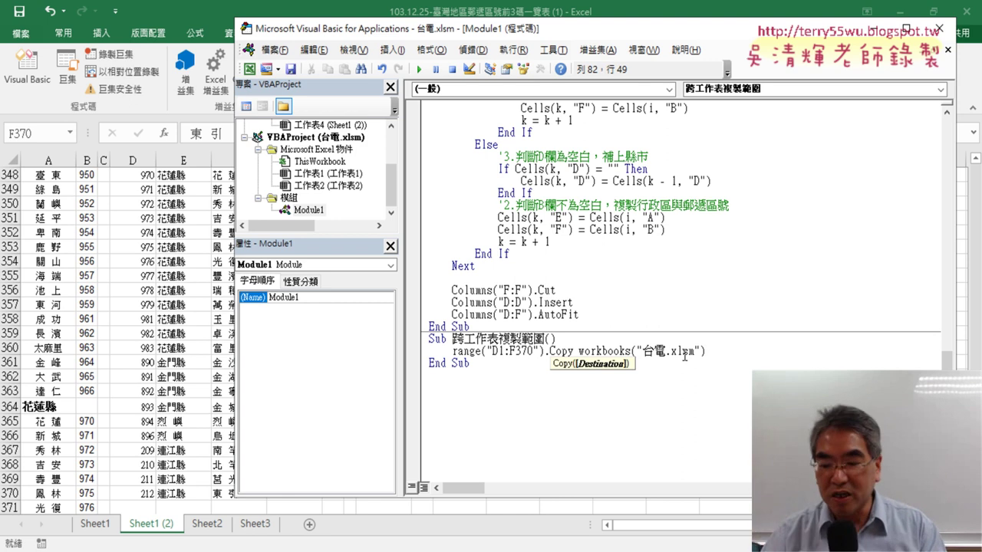
pyautogui.write('.')
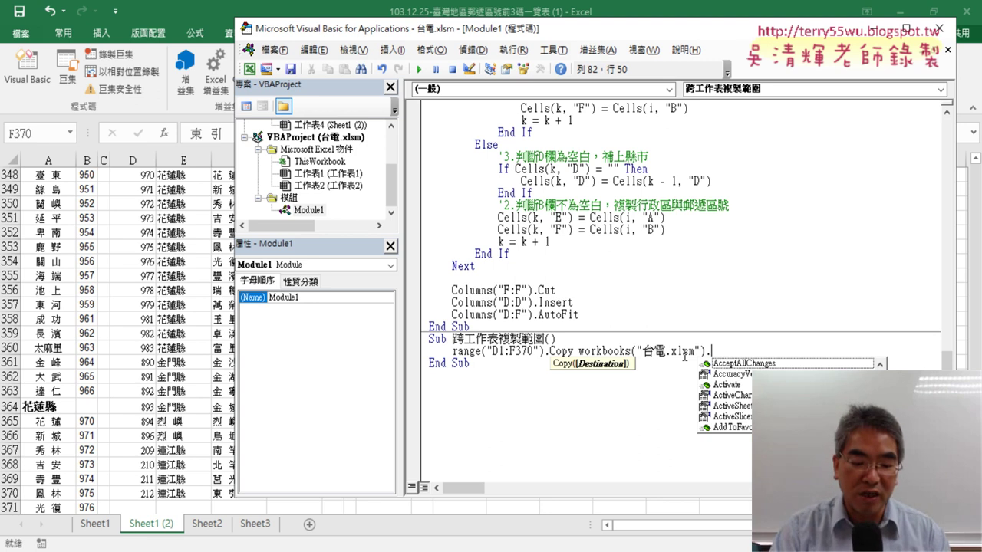
pyautogui.write('sm").Sheets')
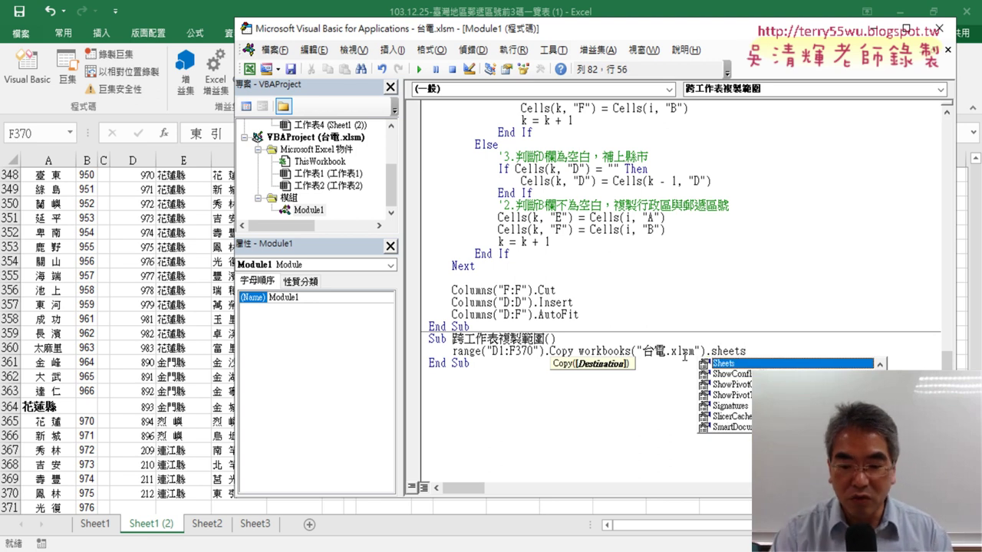
pyautogui.write('(2')
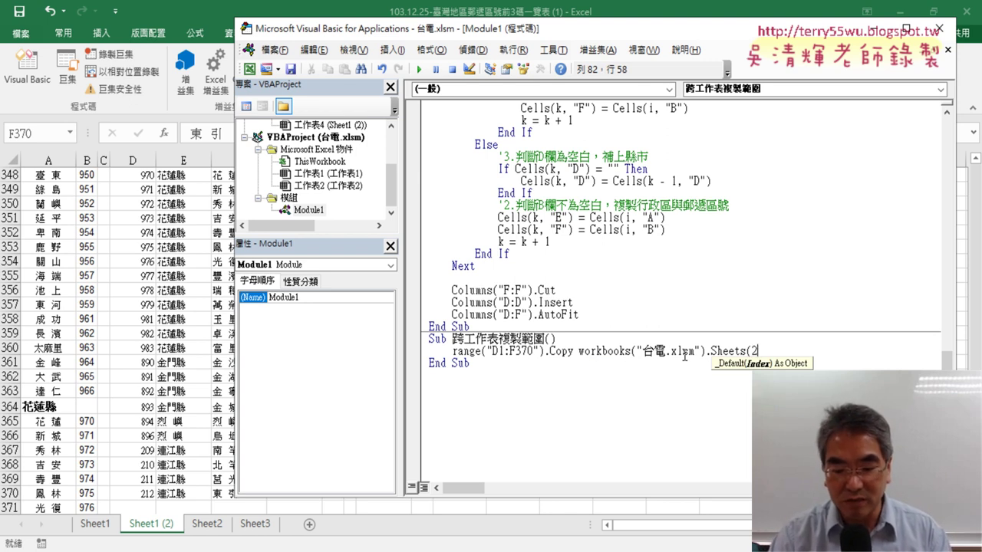
pyautogui.write(').')
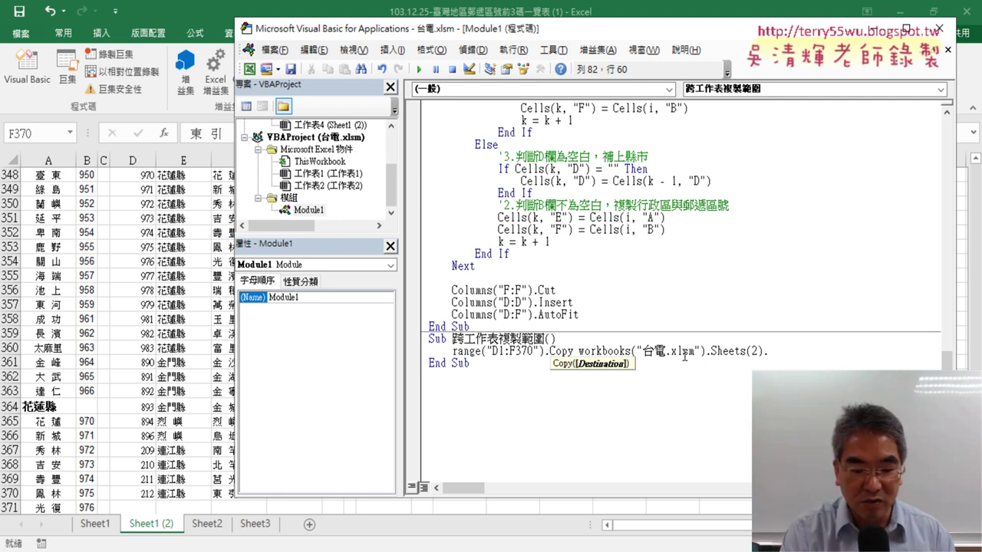
pyautogui.write('rang')
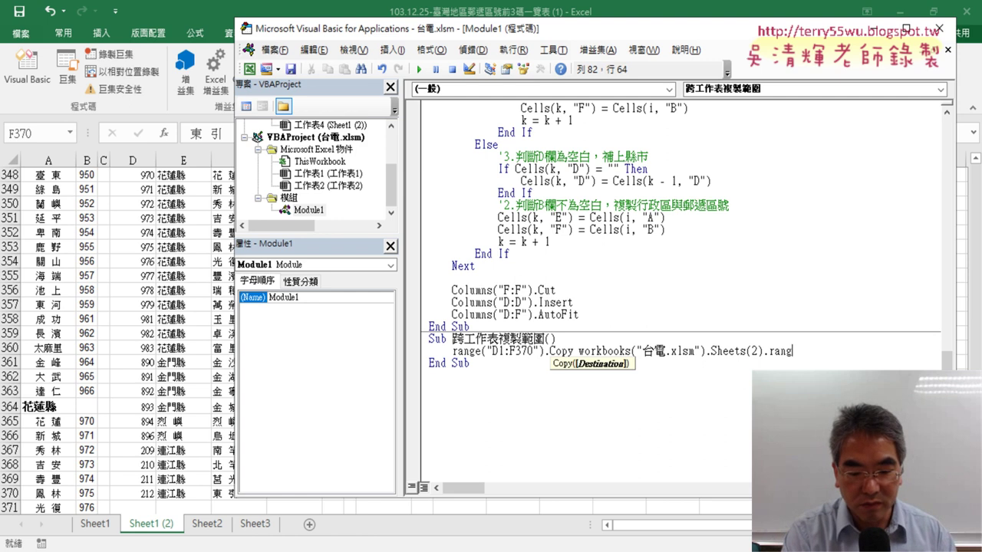
pyautogui.write('e("')
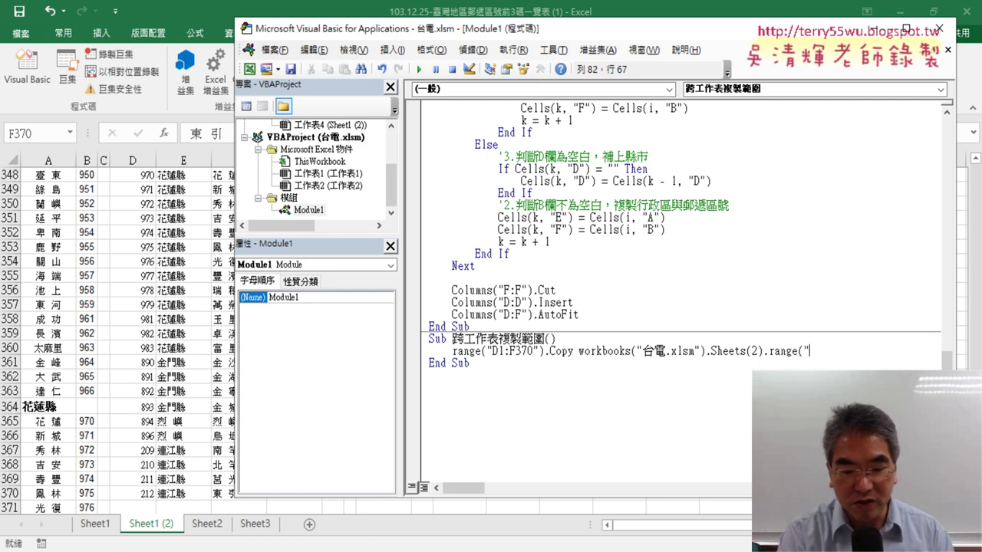
pyautogui.write('A1"')
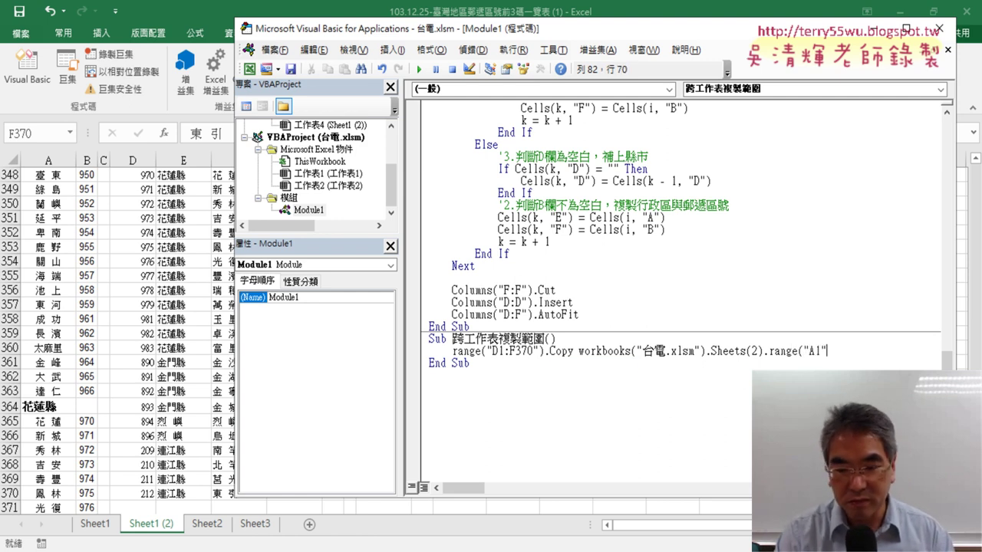
pyautogui.write(')')
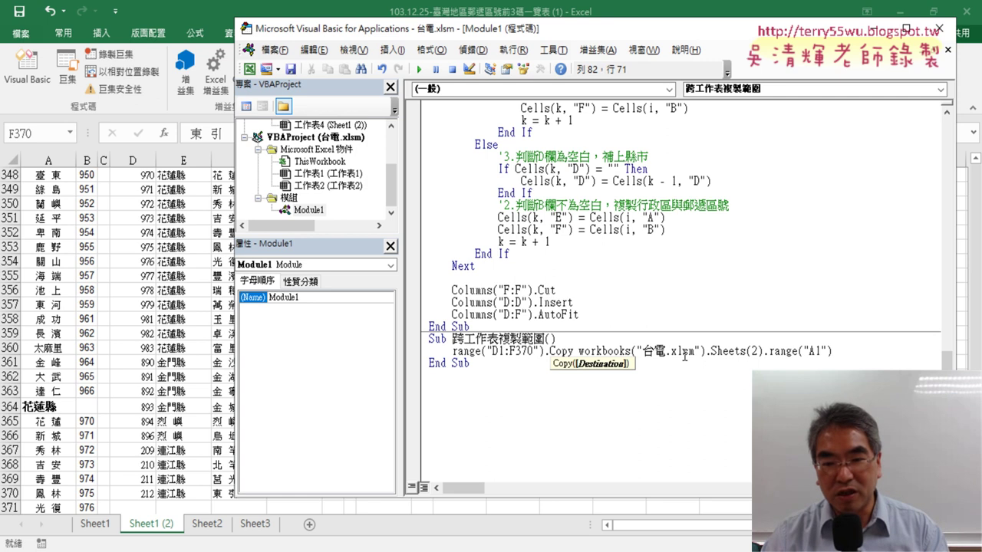
pyautogui.press('Down')
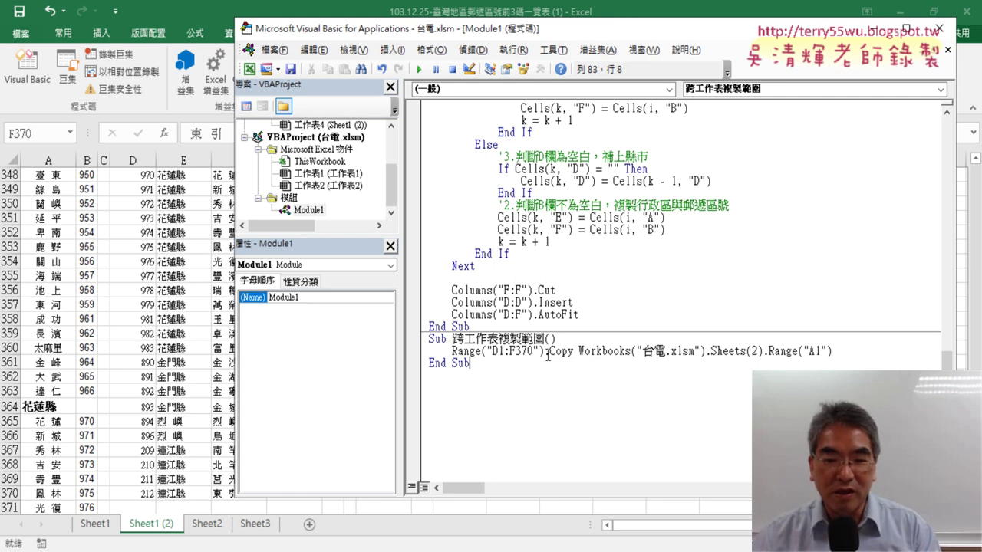
# - Highlight the Copy call and the source range D1:F370 to explain the statement
pyautogui.moveTo(451, 351); pyautogui.dragTo(572, 353)
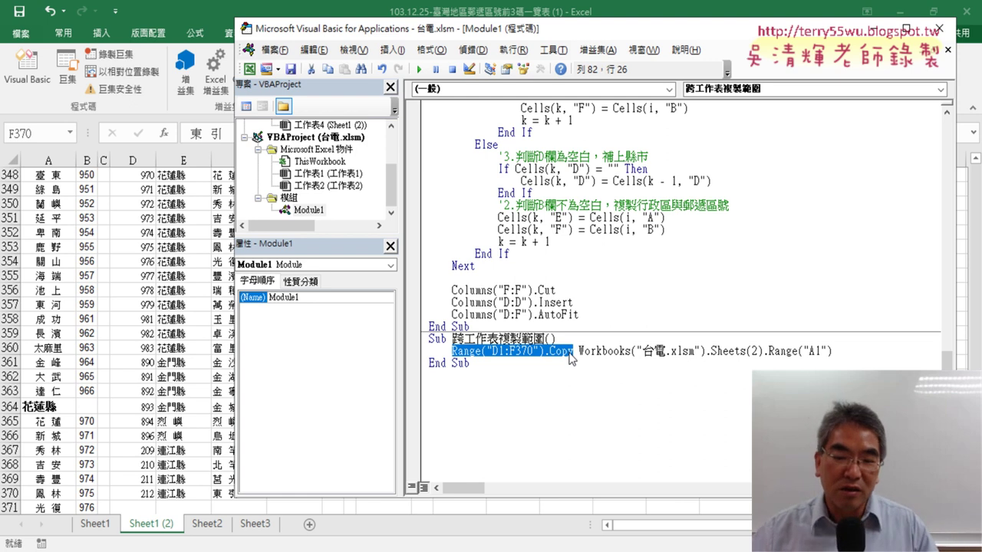
pyautogui.click(665, 384)
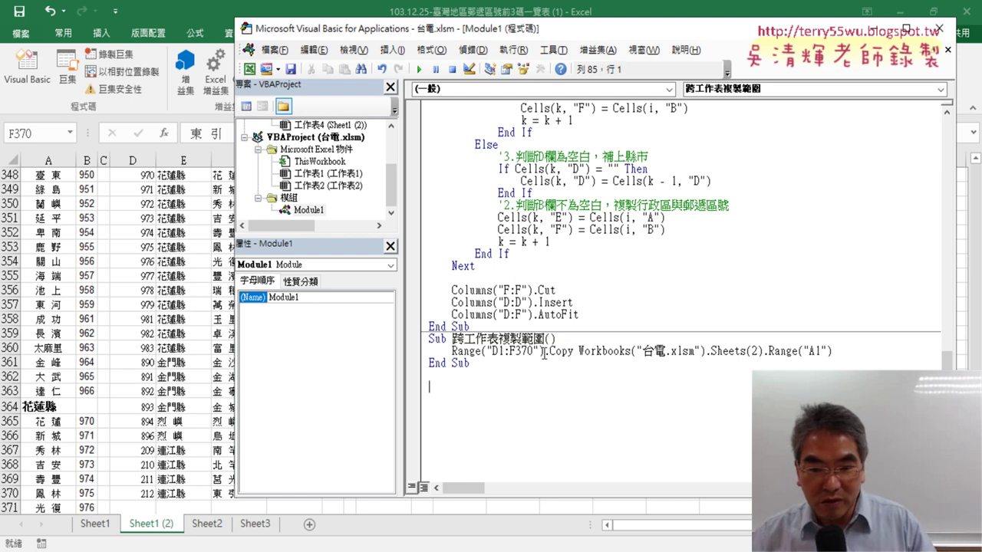
pyautogui.moveTo(544, 354); pyautogui.dragTo(452, 352)
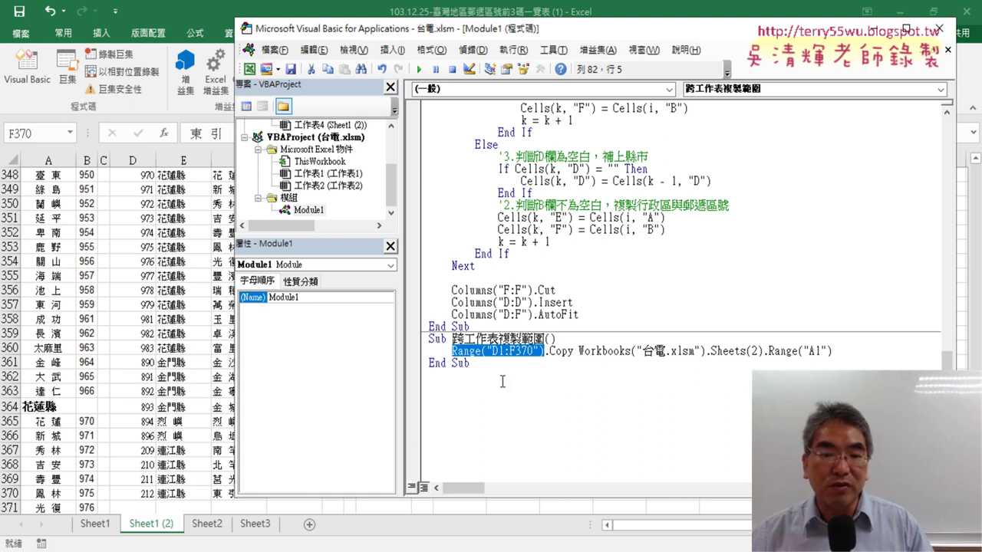
# - Insert an indented blank line below the Sub 跨工作表複製範圍 line
pyautogui.click(570, 338)
pyautogui.press('Return')
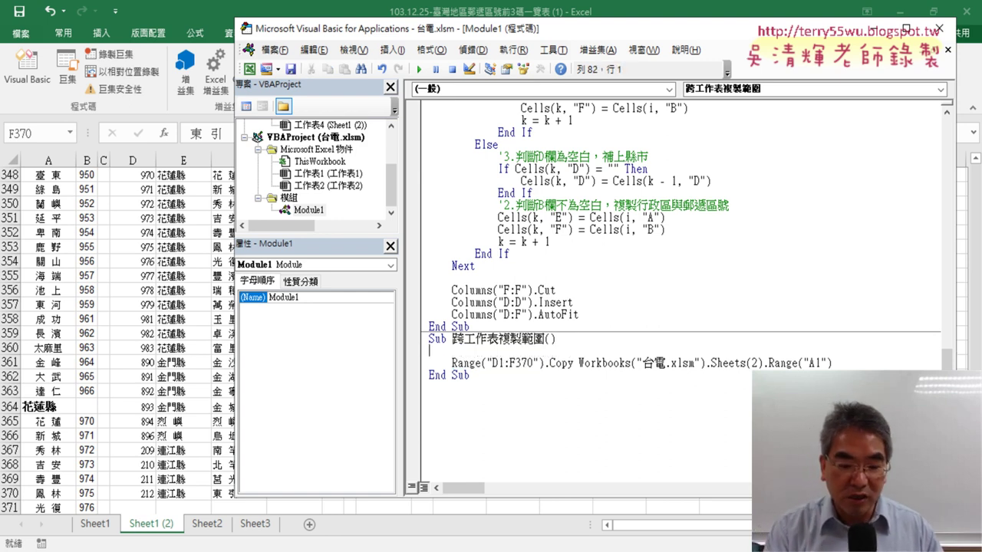
pyautogui.press('Tab')
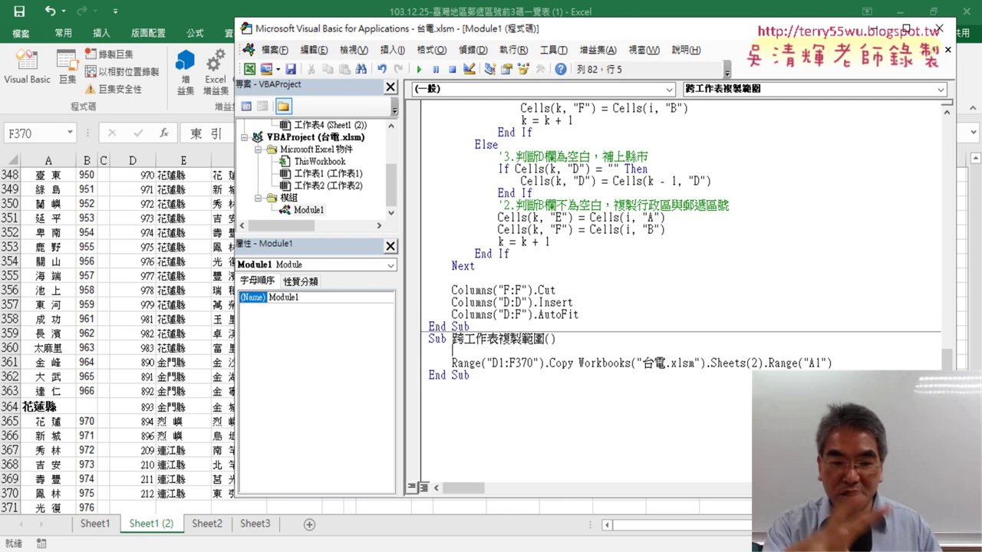
# - Delete the blank line and step with F8 until the Range copy line is highlighted
pyautogui.press('BackSpace')
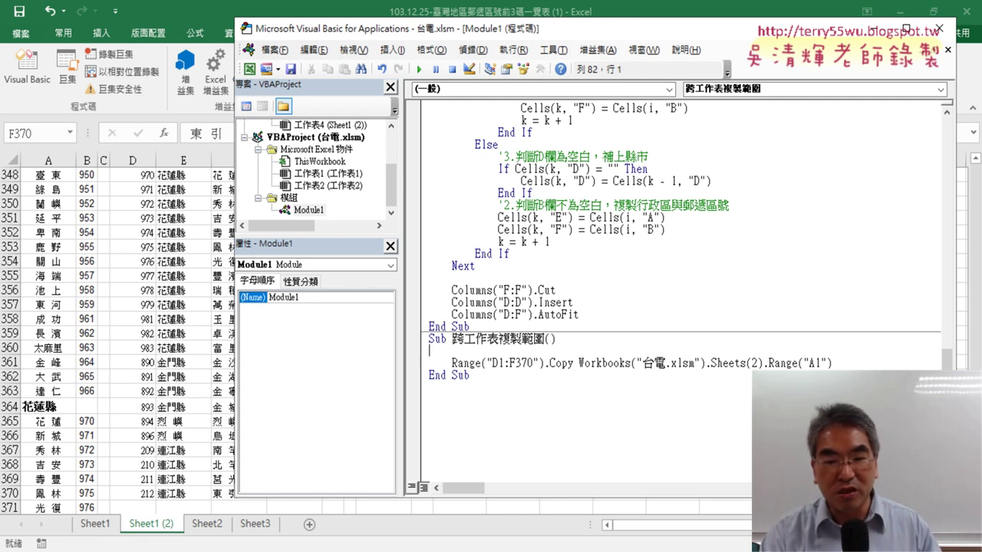
pyautogui.press('Delete')
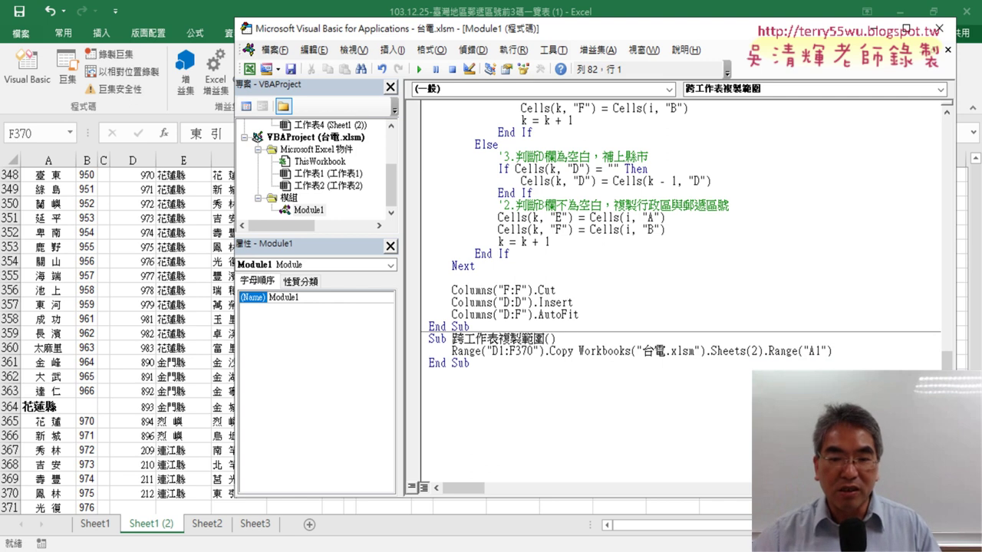
pyautogui.press('F8')
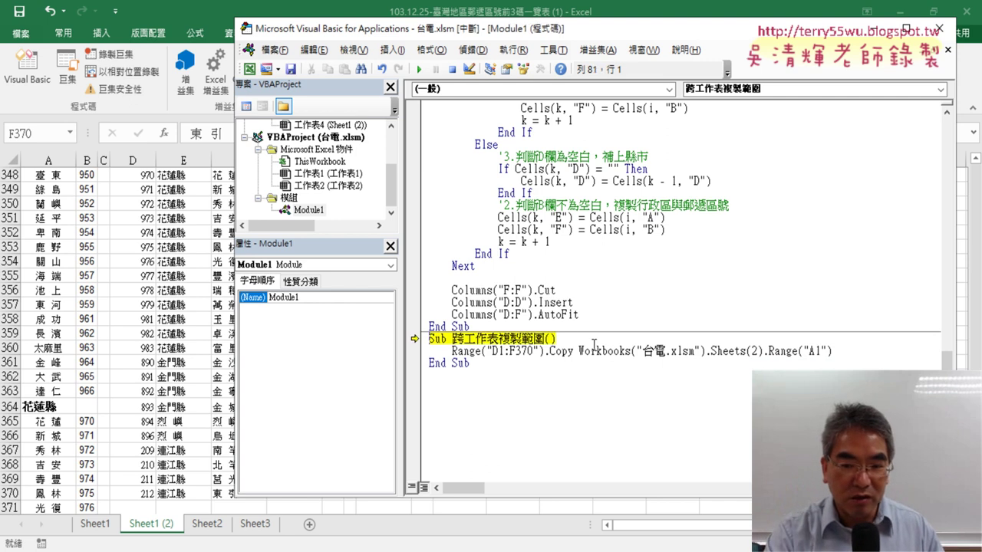
pyautogui.press('F8')
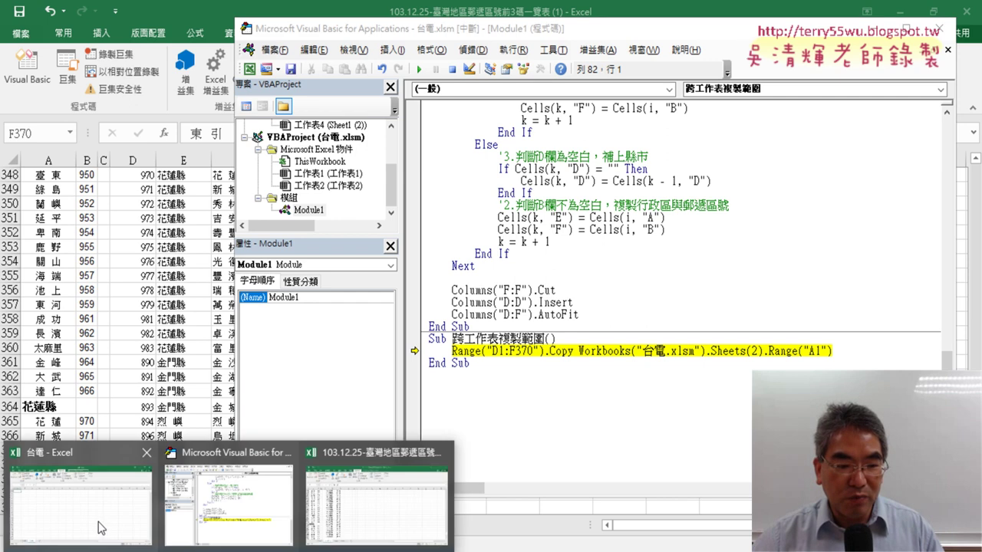
# - Check the 台電 sheet, then step the copy line with F8 and let the macro finish
pyautogui.click(117, 508)
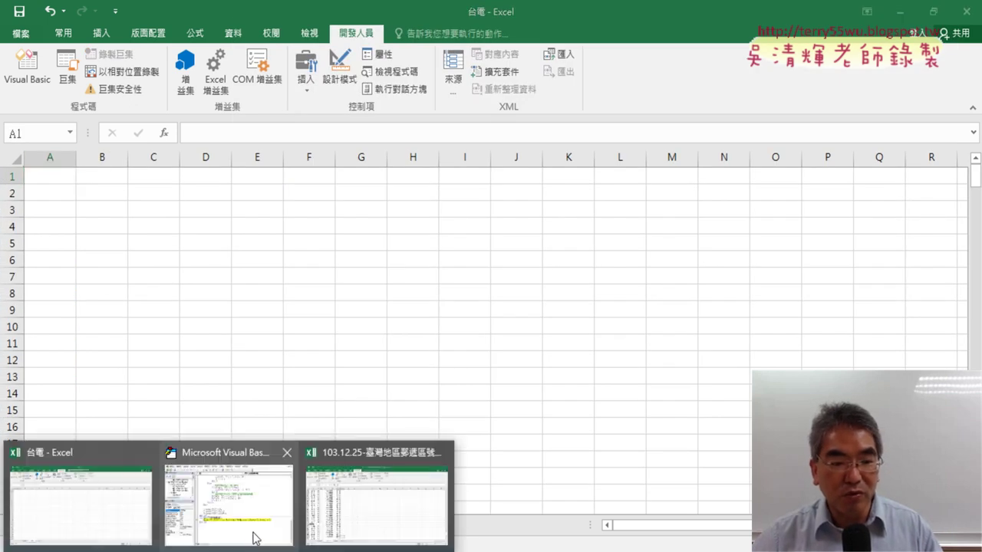
pyautogui.moveTo(376, 498)
pyautogui.click(354, 531)
pyautogui.click(239, 334)
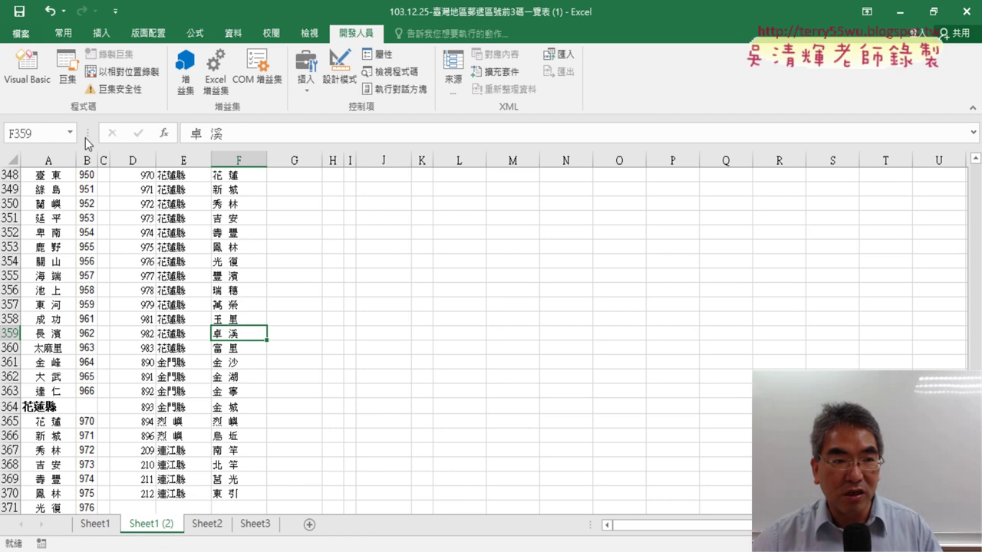
pyautogui.click(23, 60)
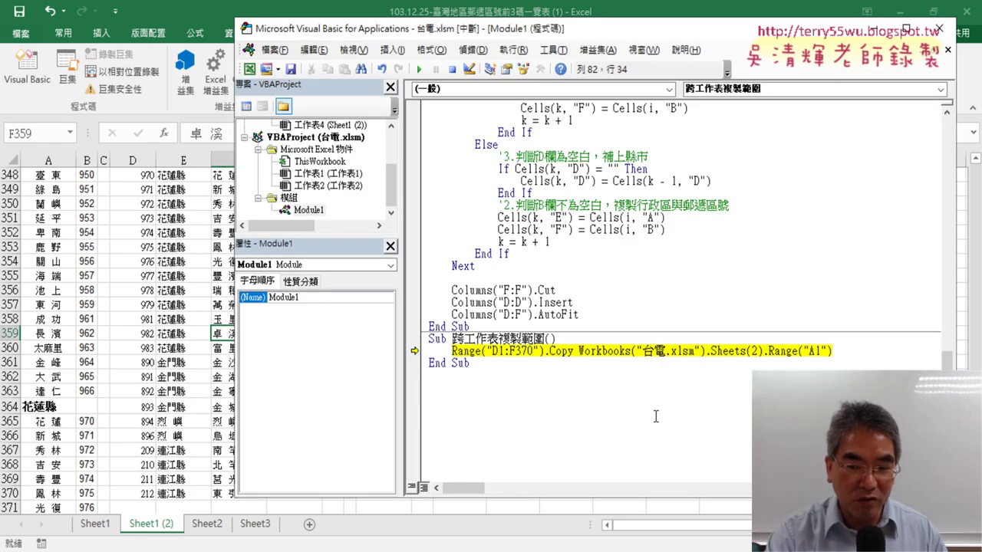
pyautogui.press('F8')
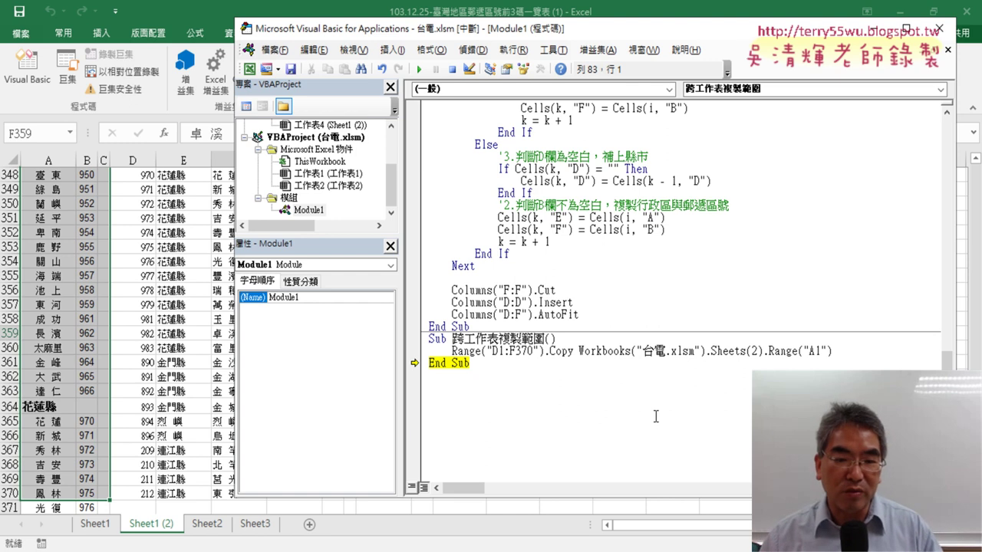
pyautogui.press('F8')
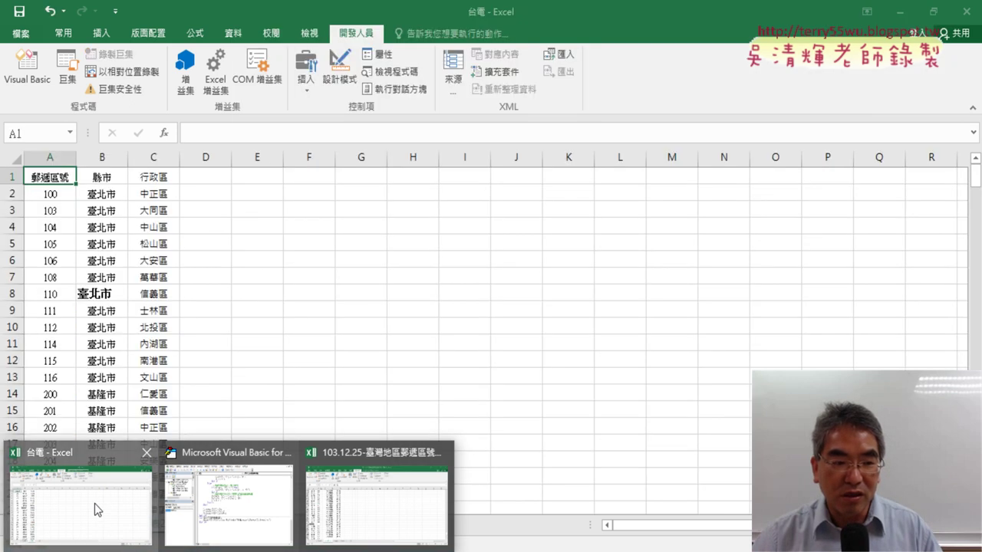
pyautogui.click(94, 503)
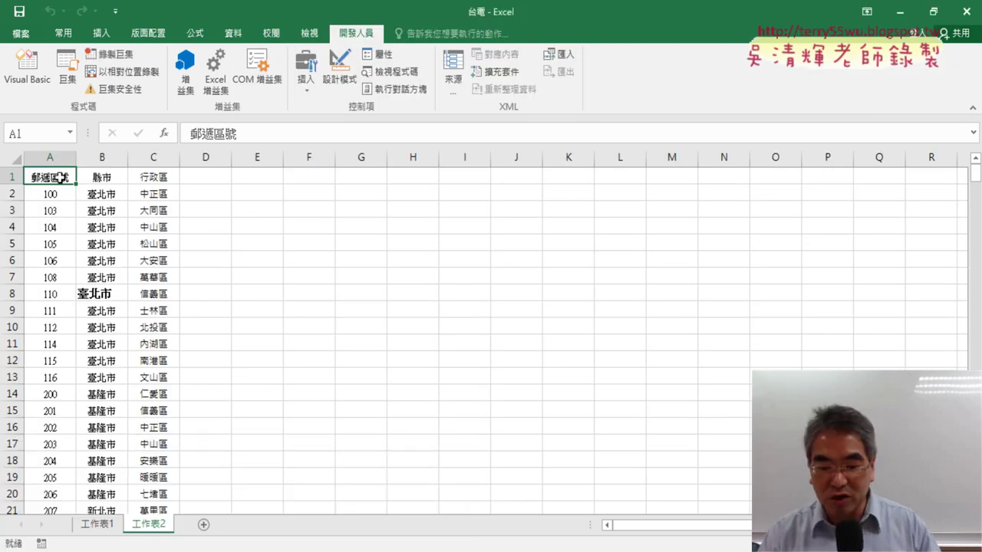
pyautogui.hotkey('ctrl', 'shift', 'Right')
pyautogui.hotkey('ctrl', 'shift', 'Down')
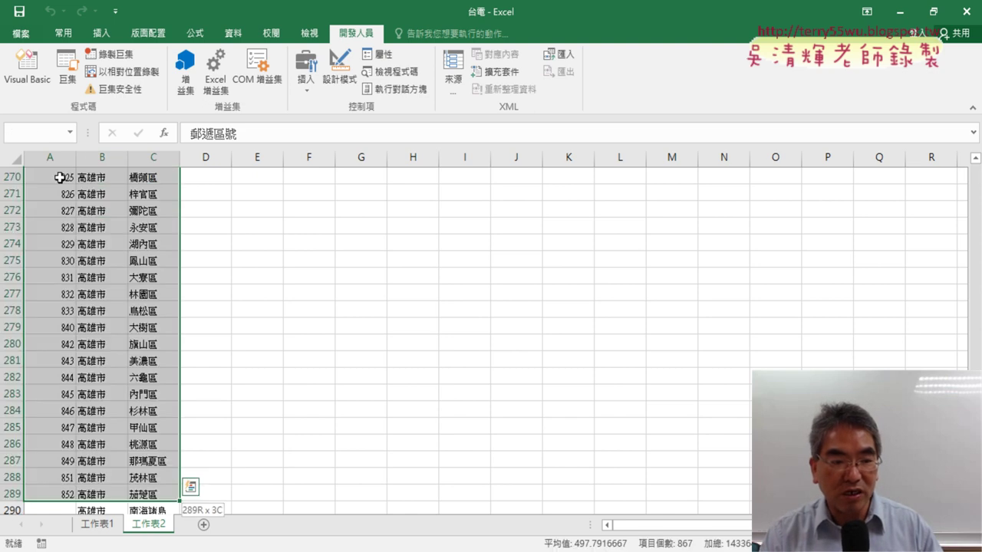
pyautogui.press('Down')
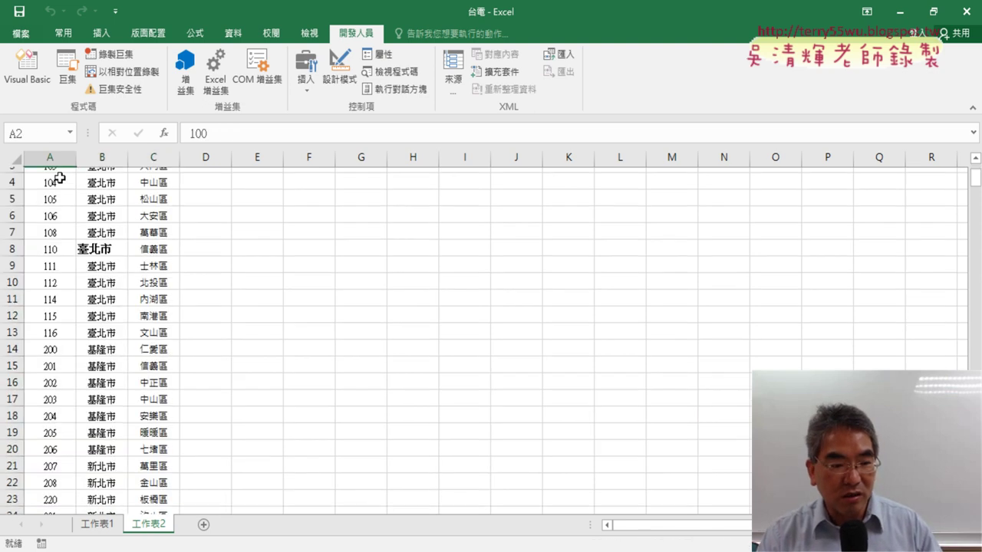
pyautogui.press('Down')
pyautogui.press('Right')
pyautogui.press('Right')
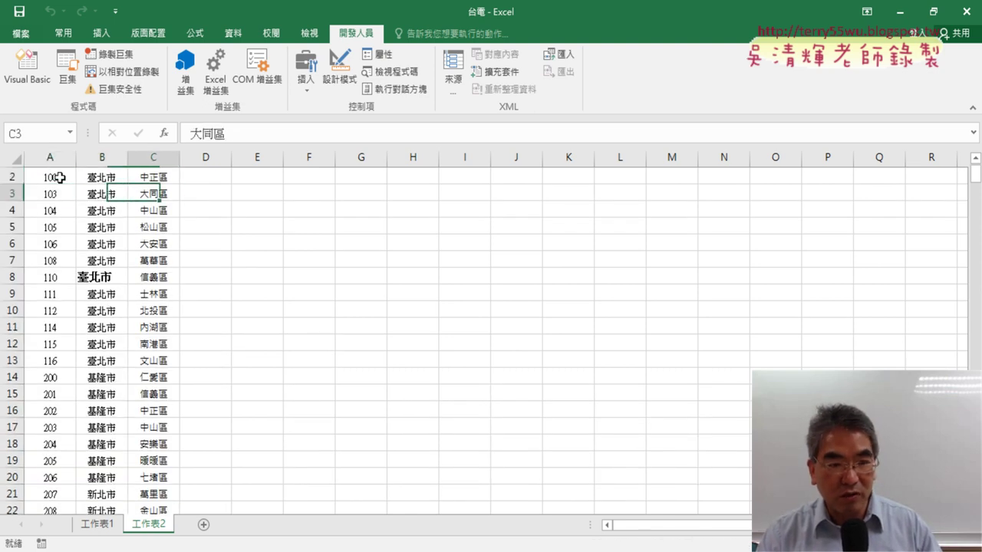
pyautogui.hotkey('ctrl', 'Down')
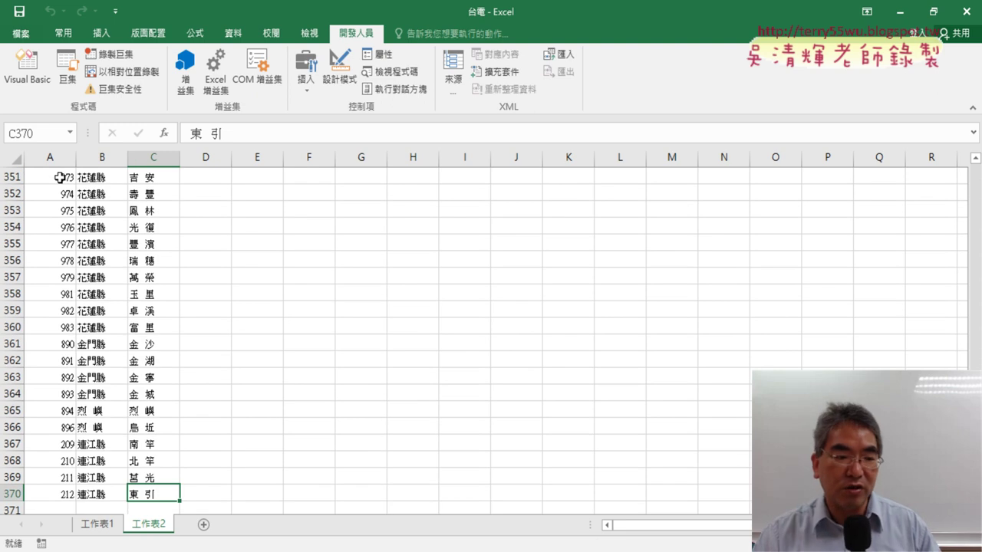
pyautogui.press('Left')
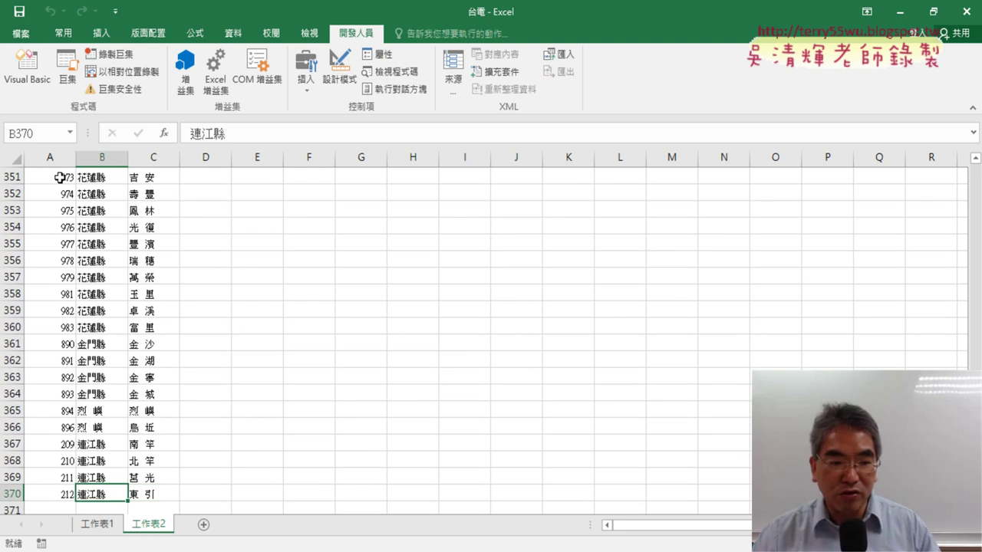
pyautogui.press('Left')
pyautogui.scroll(20, 59, 177)
pyautogui.click(59, 177)
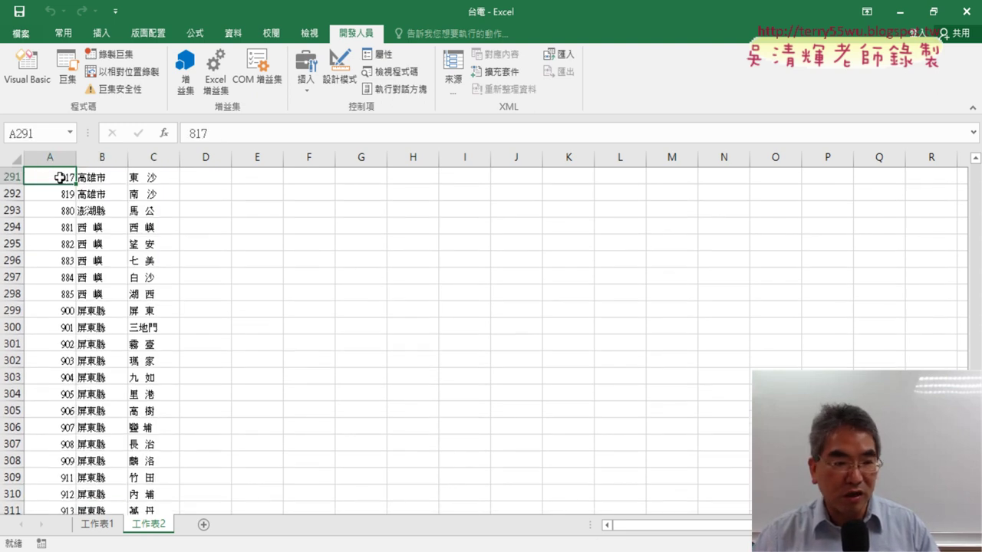
pyautogui.press('Right')
pyautogui.hotkey('ctrl', 'Down')
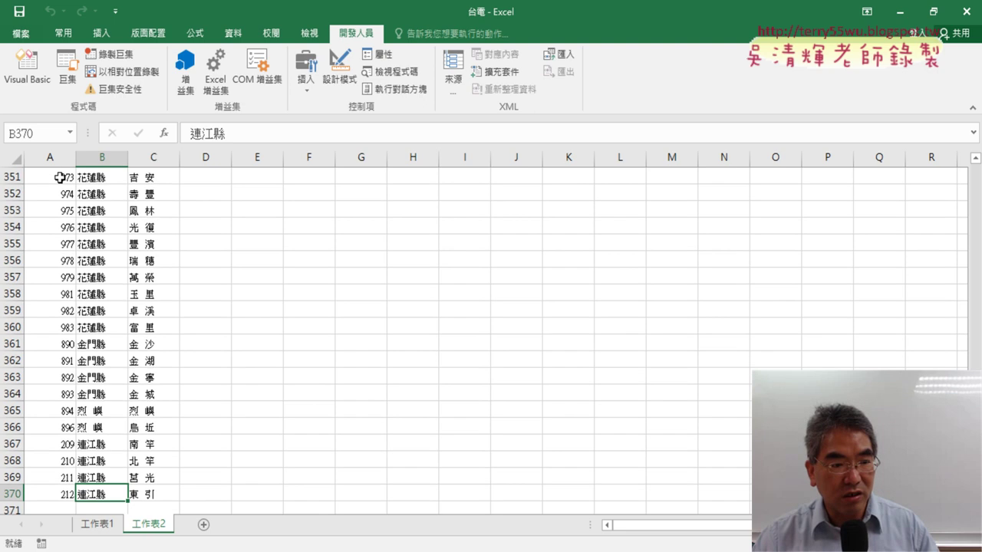
pyautogui.hotkey('ctrl', 'Up')
pyautogui.hotkey('ctrl', 'Down')
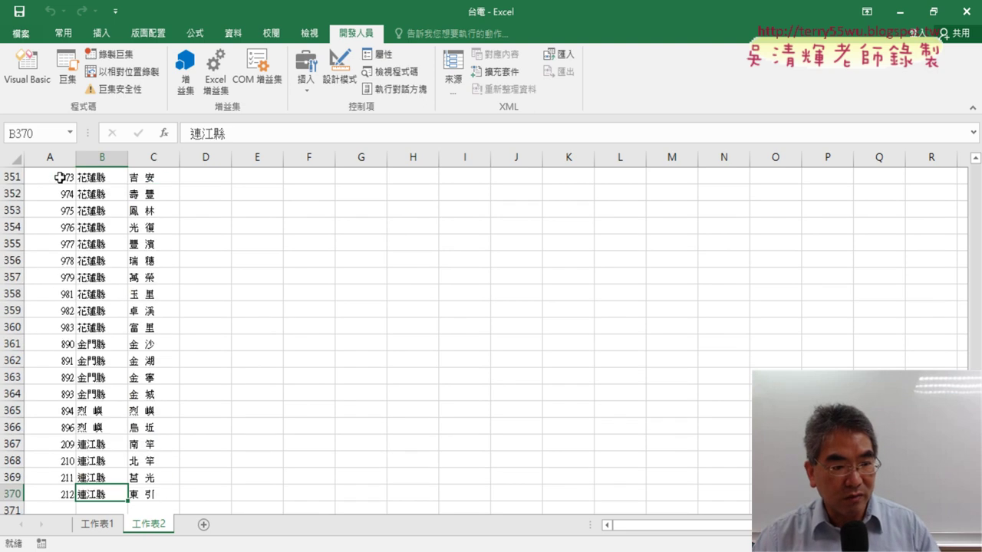
pyautogui.hotkey('ctrl', 'Up')
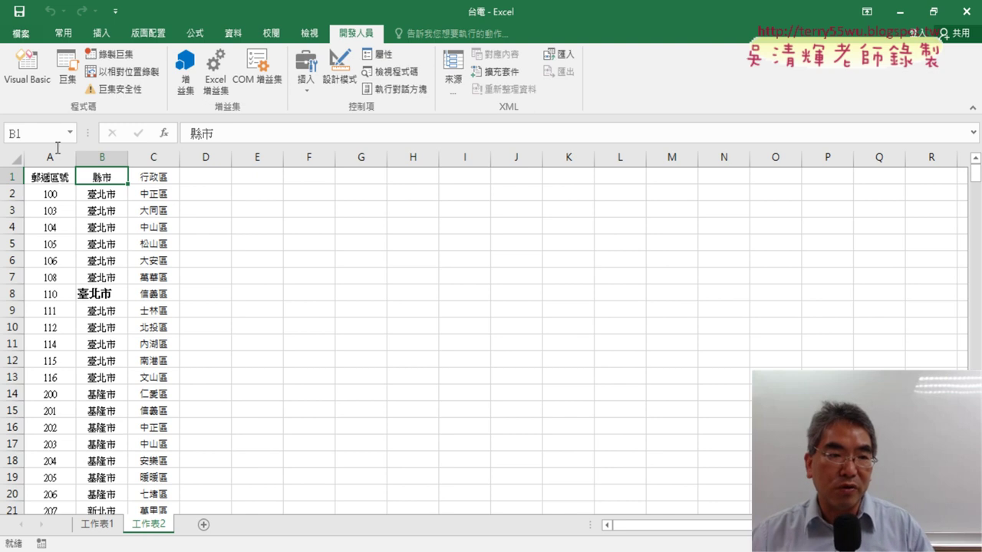
pyautogui.click(27, 68)
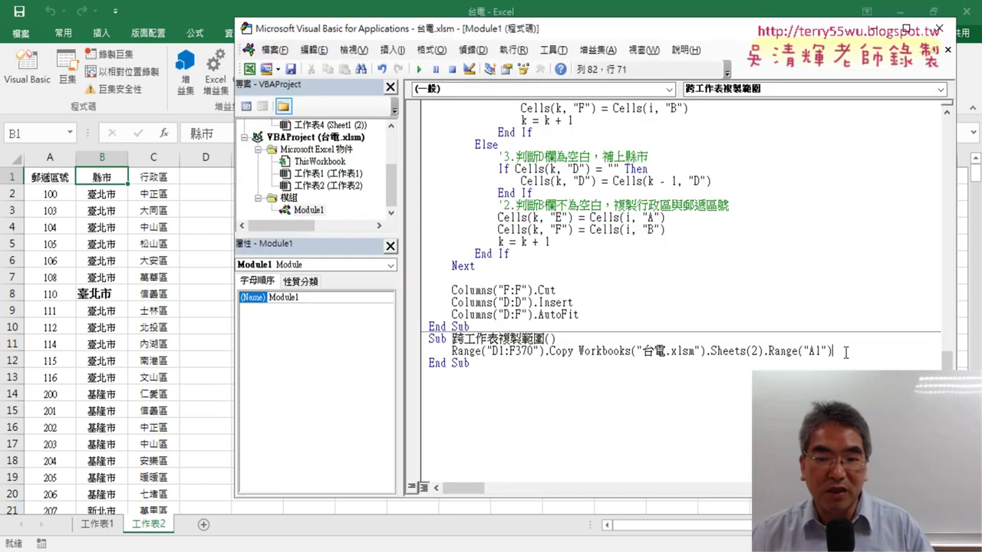
pyautogui.moveTo(833, 351); pyautogui.dragTo(579, 350)
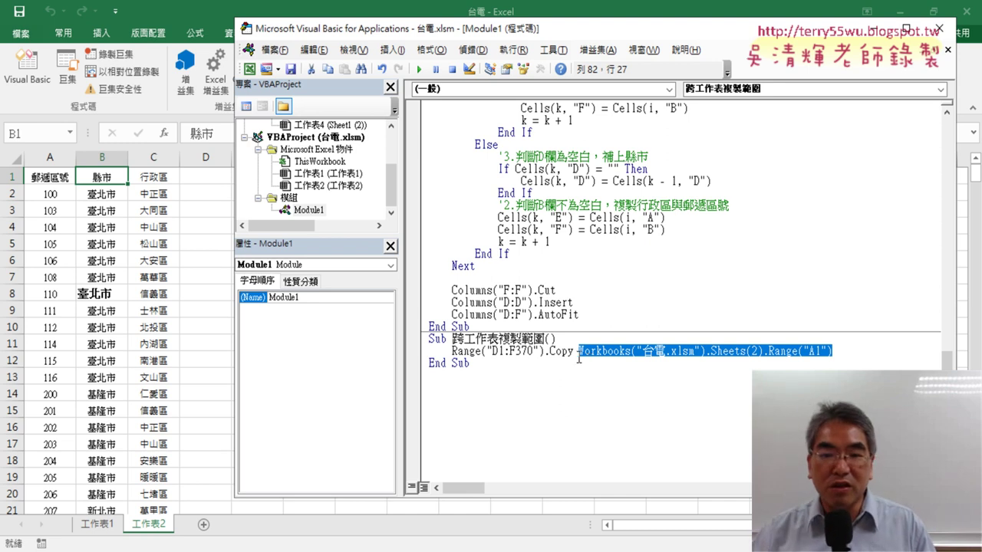
pyautogui.moveTo(452, 351)
pyautogui.mouseDown()
pyautogui.moveTo(546, 352)
pyautogui.moveTo(452, 351)
pyautogui.mouseUp()
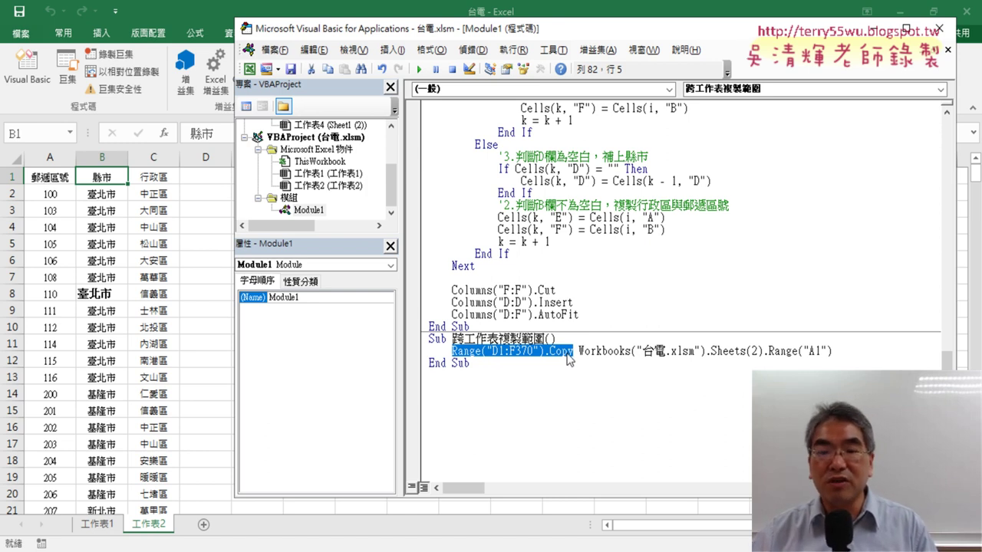
pyautogui.click(574, 353)
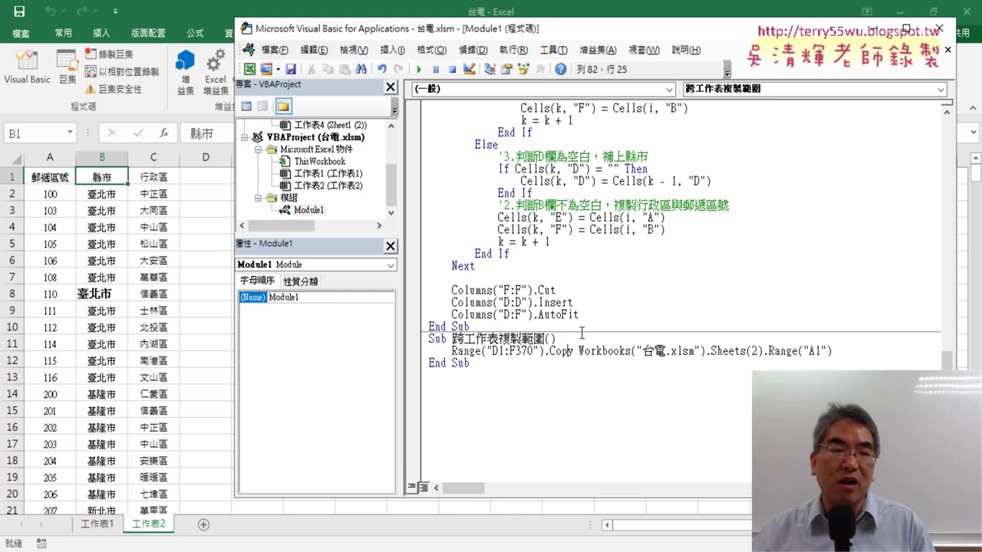
pyautogui.click(54, 177)
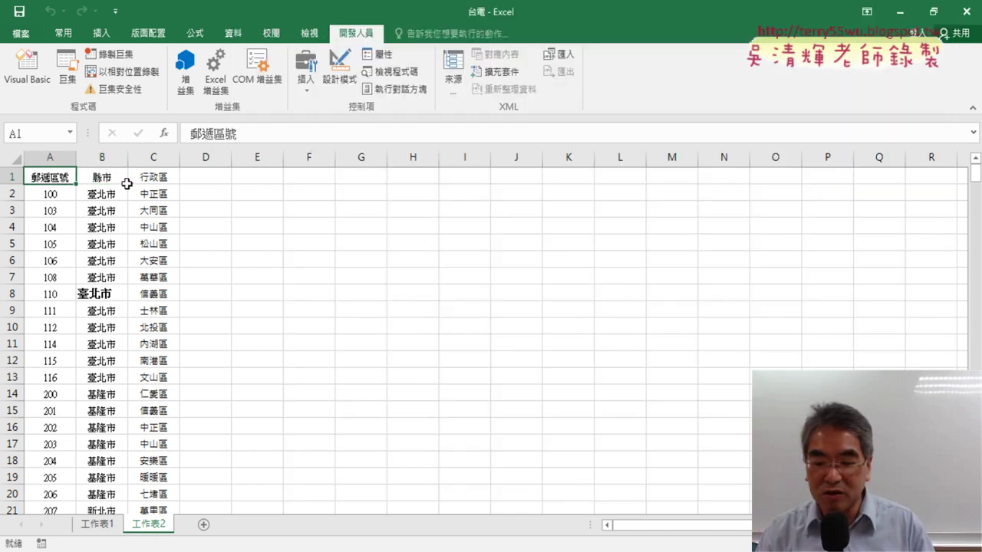
# - Clear Formats on A1:C289 of 工作表2, then switch to the 103.12.25 postal-code workbook
pyautogui.moveTo(126, 184); pyautogui.dragTo(131, 187)
pyautogui.hotkey('ctrl', 'shift', 'Down')
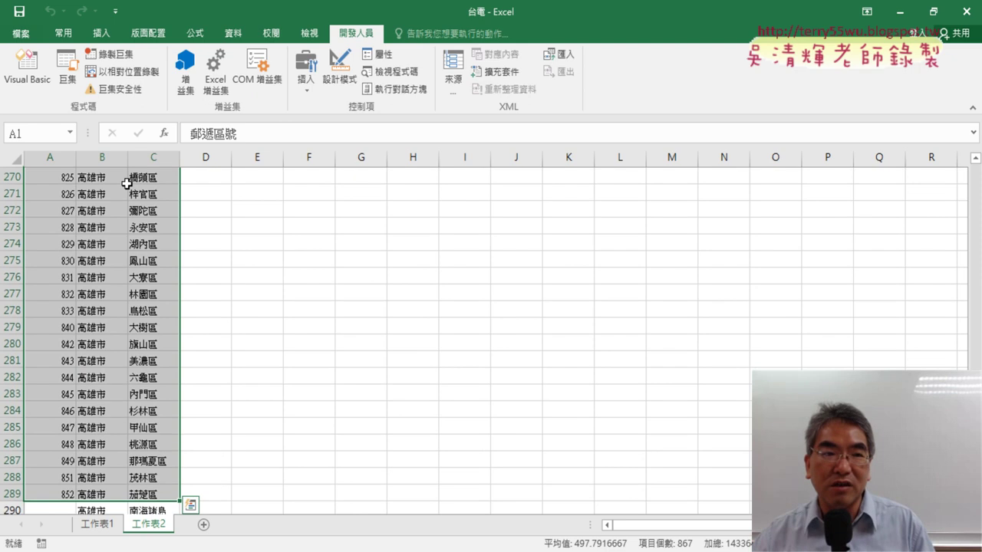
pyautogui.click(64, 33)
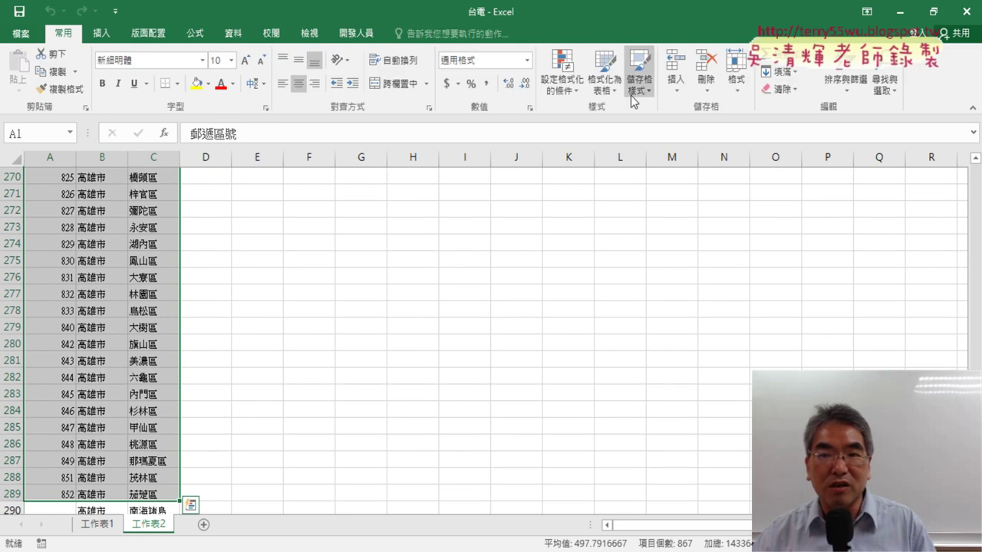
pyautogui.click(746, 94)
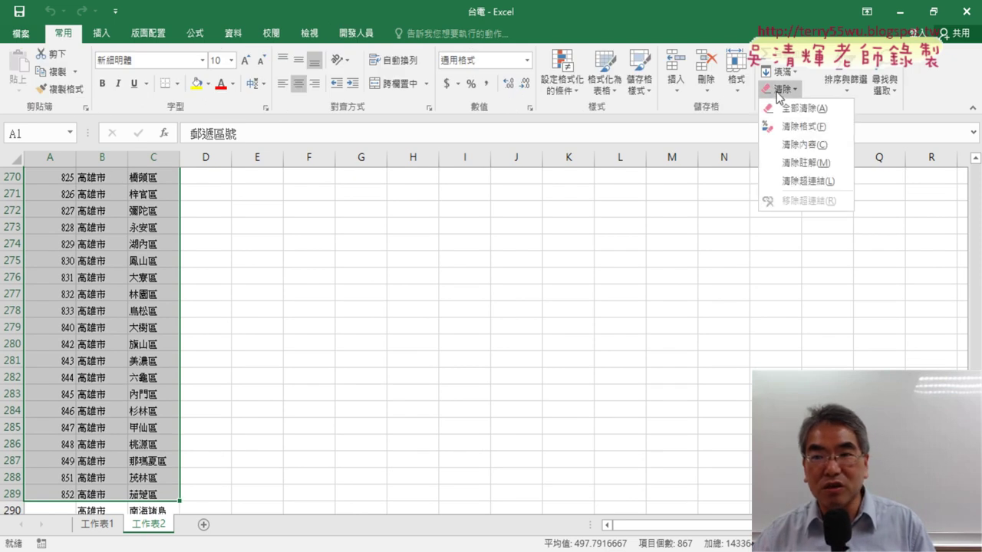
pyautogui.click(804, 128)
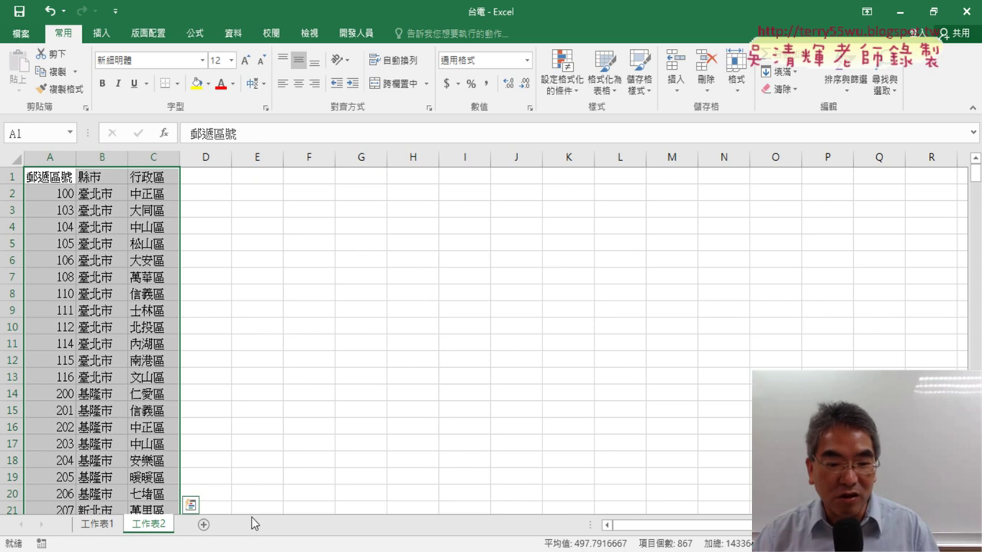
pyautogui.click(254, 547)
pyautogui.click(367, 518)
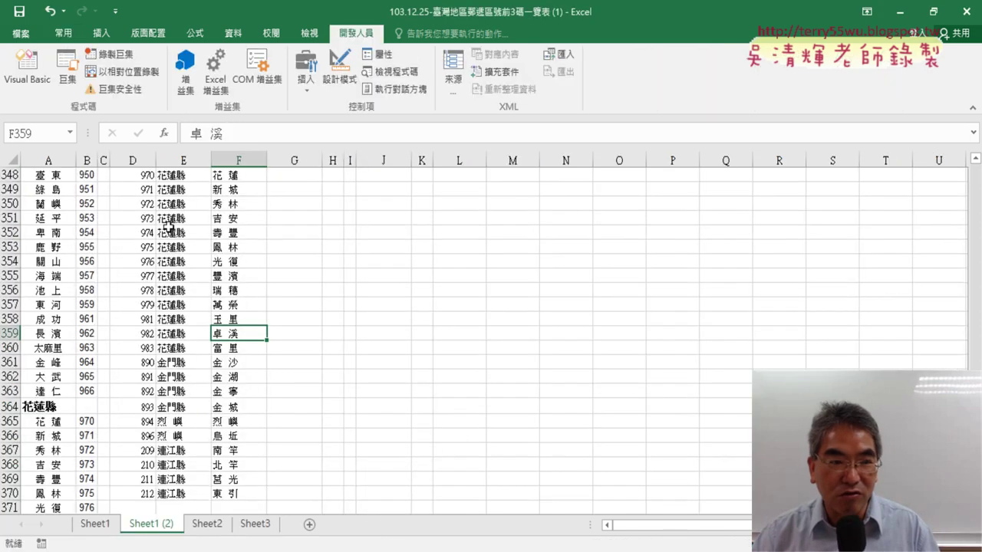
# - Highlight the D1:F370 source, 台電.xlsm destination and full Range.Copy statement, then stop the class broadcast
pyautogui.click(30, 75)
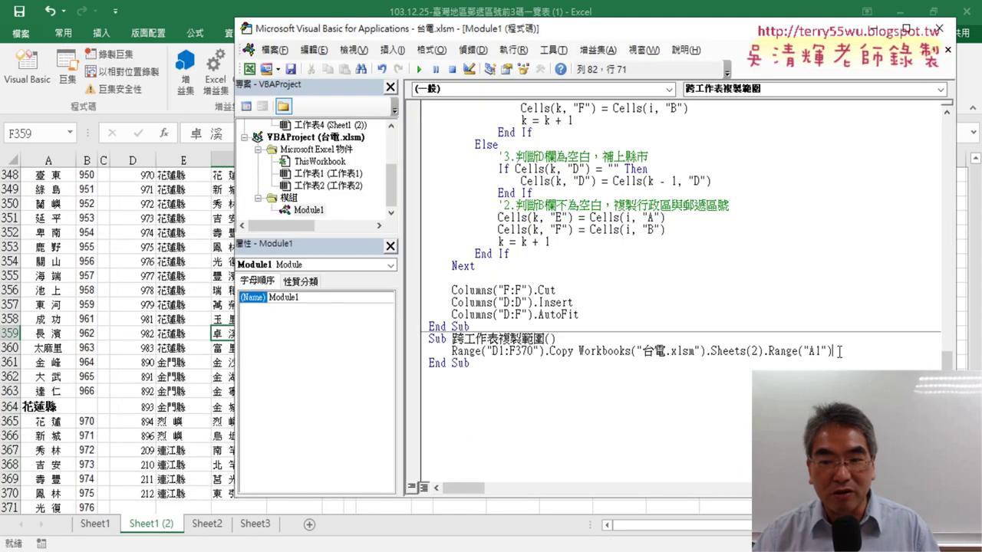
pyautogui.moveTo(833, 352)
pyautogui.mouseDown()
pyautogui.moveTo(486, 351)
pyautogui.moveTo(581, 350)
pyautogui.mouseUp()
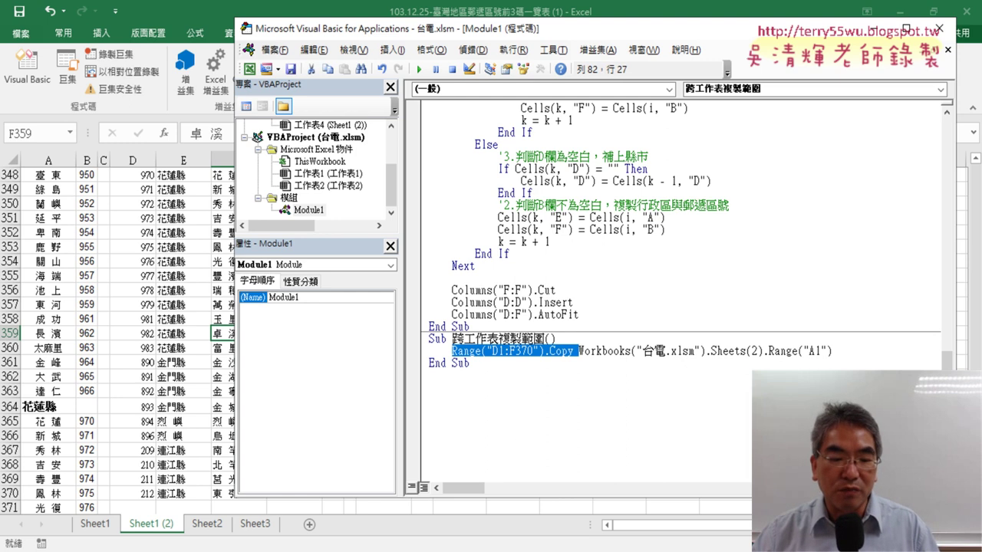
pyautogui.moveTo(641, 351); pyautogui.dragTo(696, 354)
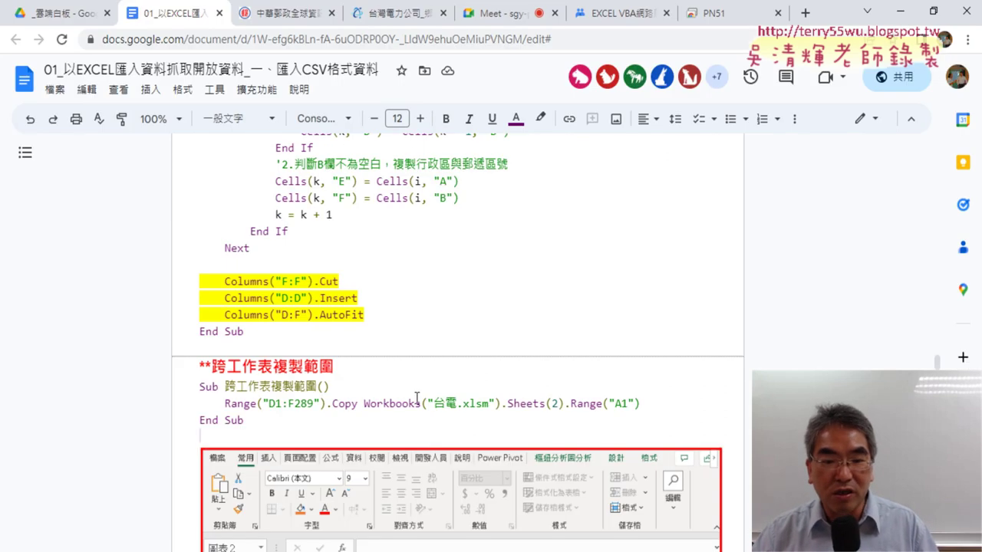
pyautogui.moveTo(642, 404); pyautogui.dragTo(227, 405)
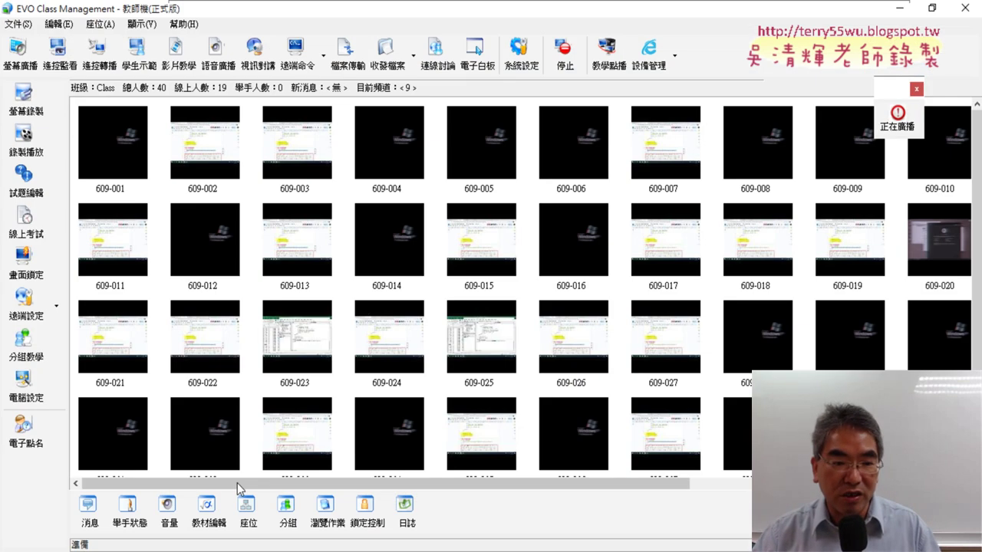
pyautogui.click(561, 73)
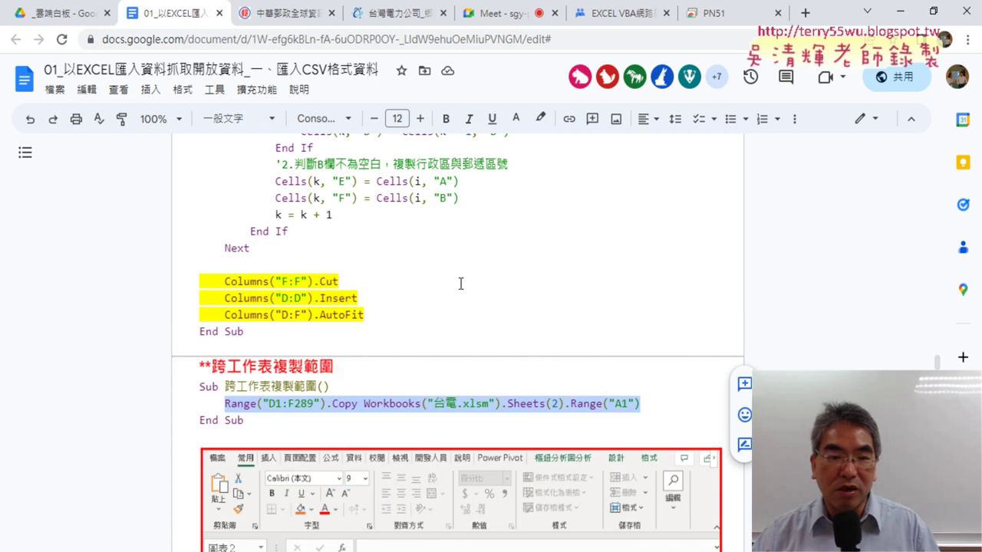
# - Clear the code highlight and scroll past the pivot chart screenshot to the 樞紐分析 macro code
pyautogui.click(461, 281)
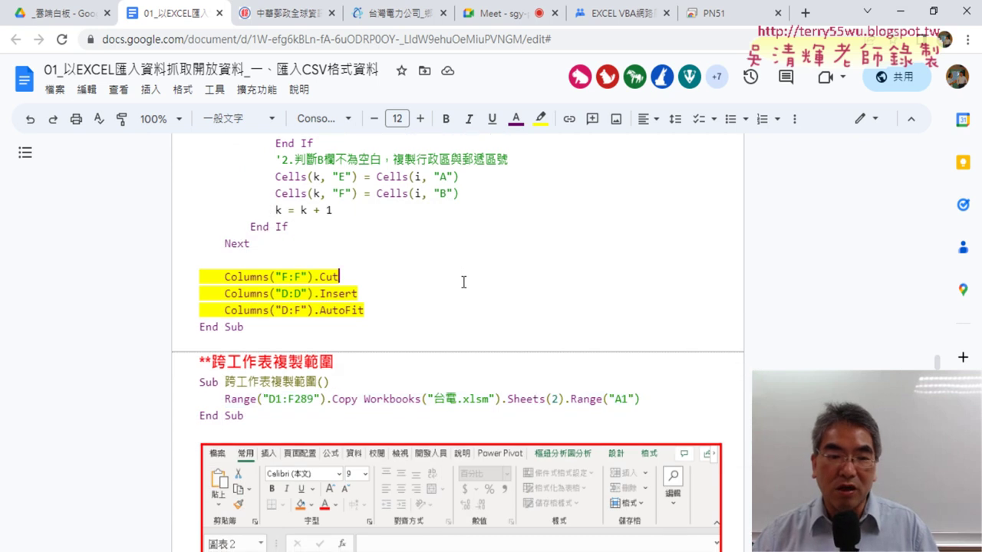
pyautogui.scroll(-5, 461, 282)
pyautogui.scroll(-4, 462, 281)
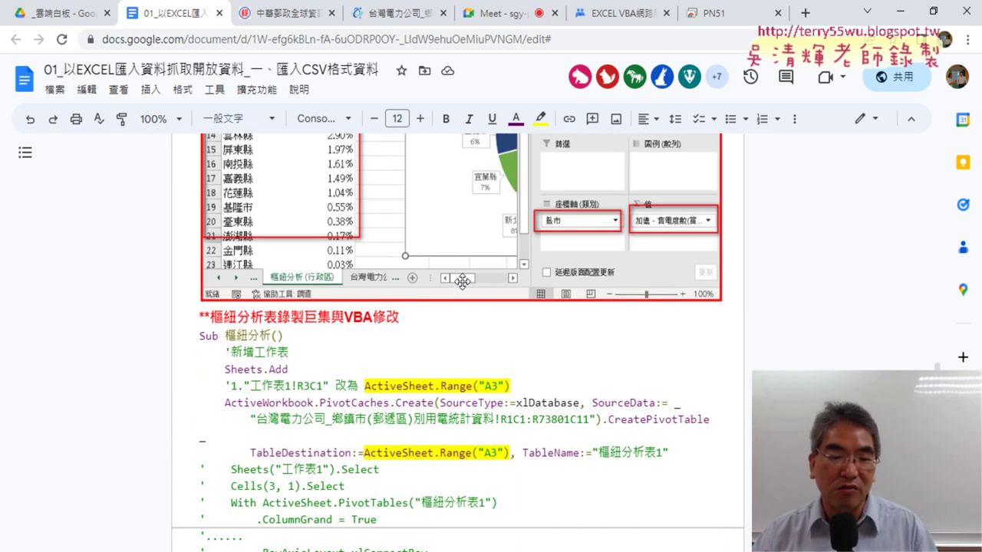
pyautogui.scroll(-4, 462, 281)
pyautogui.scroll(-2, 462, 281)
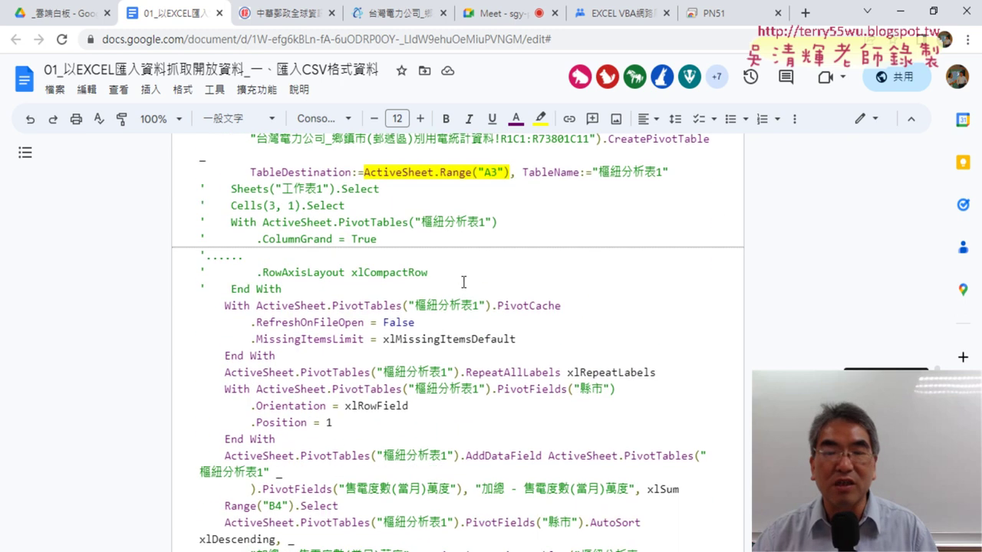
pyautogui.scroll(-1, 463, 280)
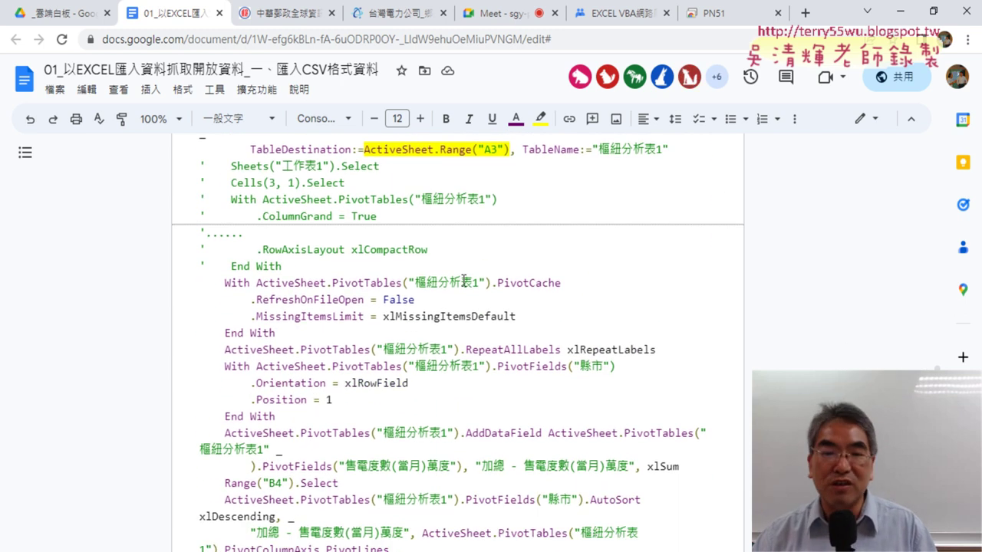